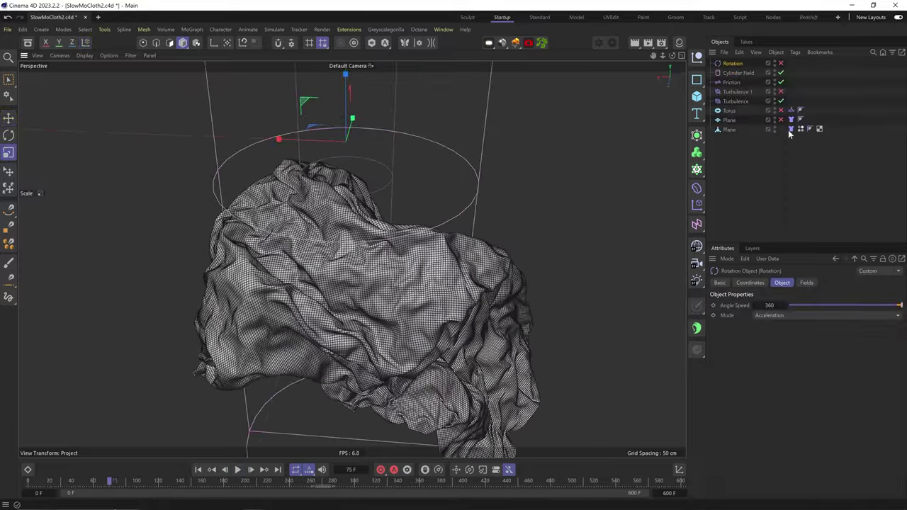
- Set the current cloth shape as the initial state in the polygon plane's Cloth tag Dresser settings
{"action": "left_click", "coordinate": [791, 130]}
{"action": "left_click", "coordinate": [778, 293]}
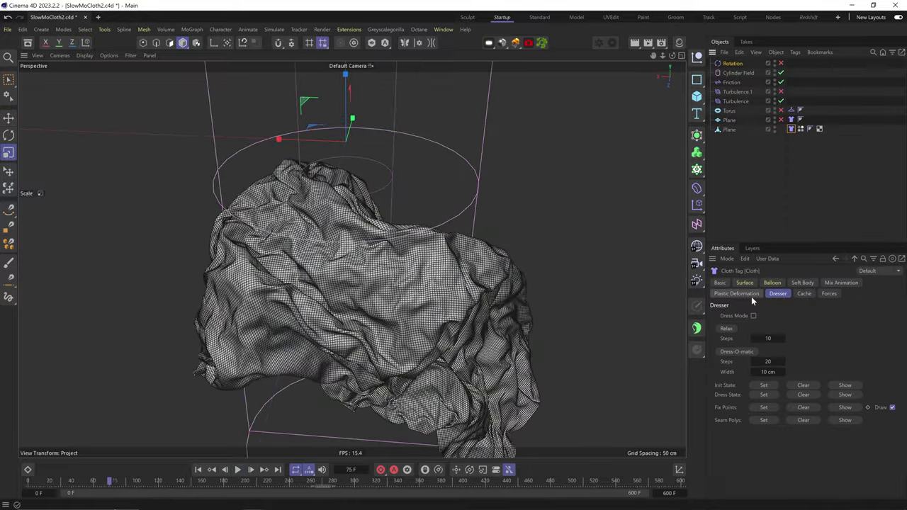
{"action": "left_click", "coordinate": [762, 386]}
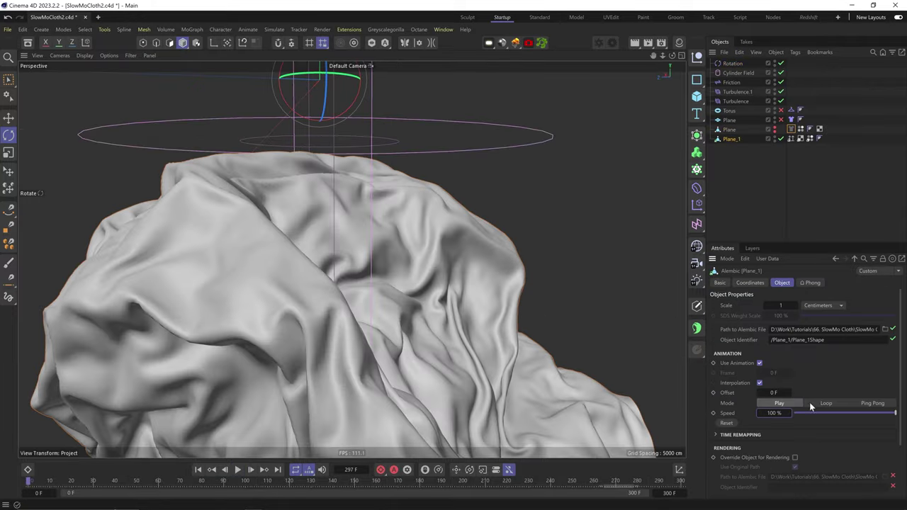
- Lower the playback speed of the Plane_1 Alembic object and play the animation
{"action": "left_click", "coordinate": [804, 413]}
{"action": "key", "text": "F8"}
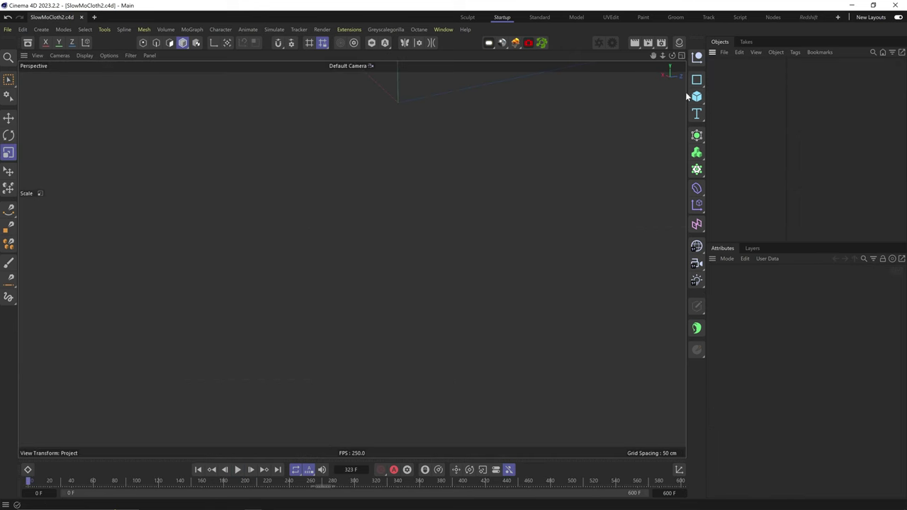
- Add a plane with a width and height of 200 cm
{"action": "left_click", "coordinate": [697, 97]}
{"action": "left_click", "coordinate": [727, 146]}
{"action": "left_click_drag", "start_coordinate": [401, 207], "coordinate": [369, 291], "text": "alt"}
{"action": "right_click_drag", "start_coordinate": [368, 291], "coordinate": [383, 213], "text": "alt"}
{"action": "middle_click_drag", "start_coordinate": [382, 213], "coordinate": [326, 266], "text": "alt"}
{"action": "left_click", "coordinate": [797, 309]}
{"action": "type", "text": "200"}
{"action": "key", "text": "Tab"}
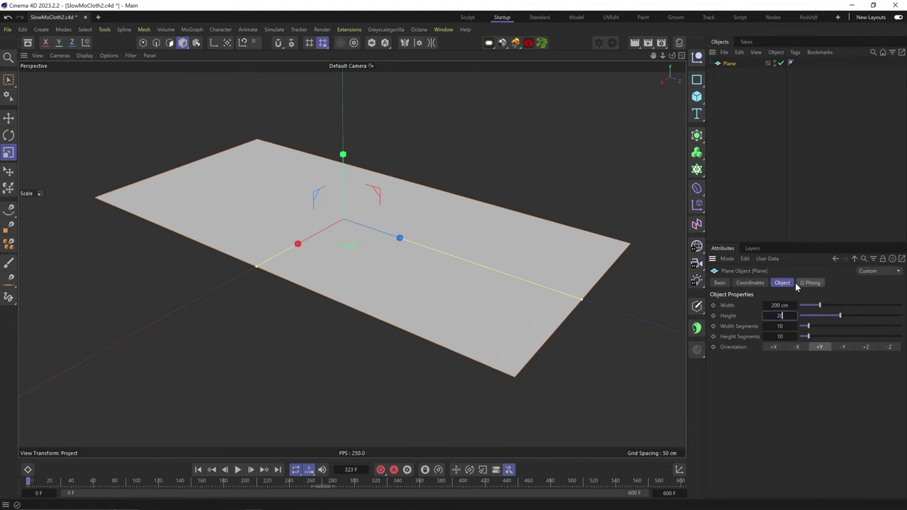
{"action": "type", "text": "200"}
{"action": "key", "text": "Tab"}
- Set the plane's width and height segments to 300 and show the mesh lines in the viewport shading
{"action": "type", "text": "300"}
{"action": "key", "text": "Tab"}
{"action": "key", "text": "n"}
{"action": "key", "text": "b"}
{"action": "mouse_move", "coordinate": [360, 264]}
{"action": "right_mouse_down", "text": "alt"}
{"action": "mouse_move", "coordinate": [458, 241]}
{"action": "mouse_move", "coordinate": [405, 317]}
{"action": "right_mouse_up", "text": "alt"}
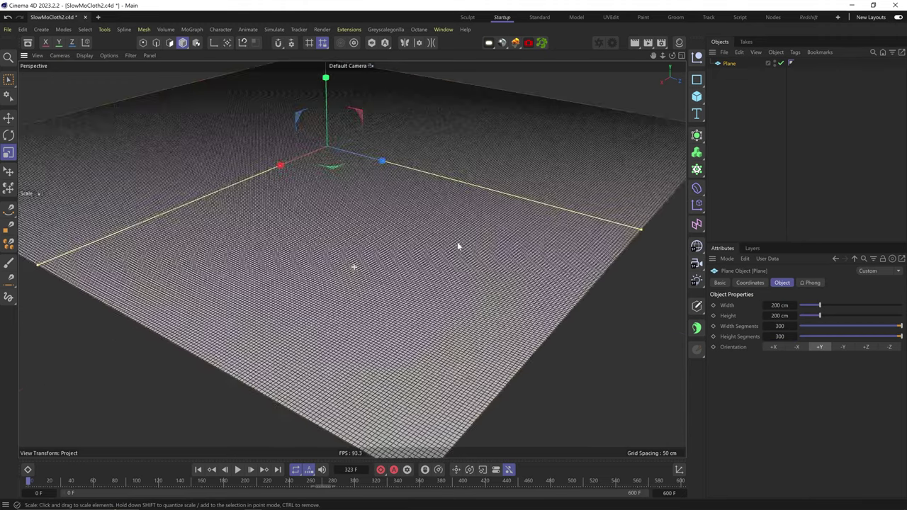
{"action": "left_click_drag", "start_coordinate": [405, 321], "coordinate": [381, 286], "text": "alt"}
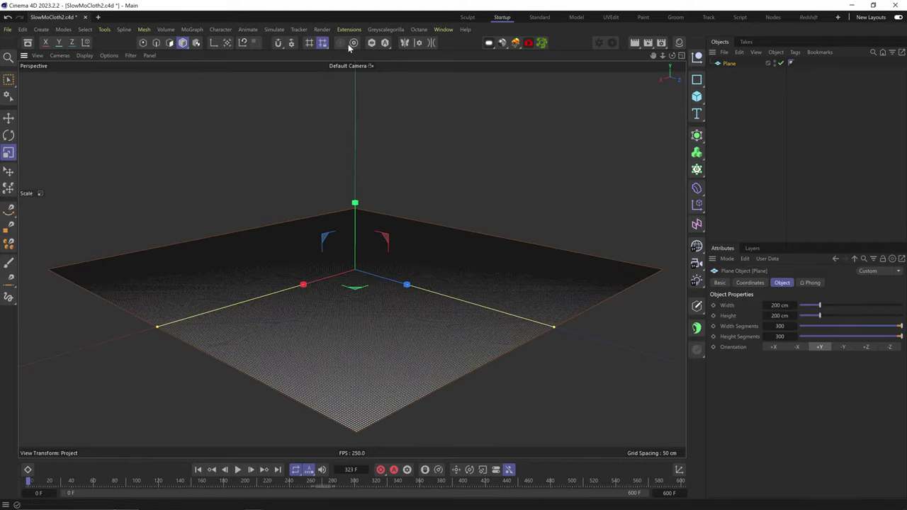
- Add a torus, adjust its ring and pipe size, and position it below the plane
{"action": "left_click", "coordinate": [696, 96]}
{"action": "left_click", "coordinate": [739, 197]}
{"action": "left_click_drag", "start_coordinate": [245, 352], "coordinate": [231, 354]}
{"action": "key", "text": "e"}
{"action": "left_click_drag", "start_coordinate": [316, 285], "coordinate": [312, 383]}
{"action": "left_click_drag", "start_coordinate": [236, 362], "coordinate": [234, 364]}
{"action": "left_click_drag", "start_coordinate": [270, 339], "coordinate": [243, 359]}
{"action": "key", "text": "r"}
{"action": "left_click_drag", "start_coordinate": [330, 363], "coordinate": [283, 316], "text": "alt"}
{"action": "key", "text": "e"}
{"action": "key", "text": "ctrl+z"}
- Increase the torus's ring segments and pipe segments for a smoother collision shape
{"action": "left_click", "coordinate": [729, 63]}
{"action": "left_click_drag", "start_coordinate": [813, 315], "coordinate": [836, 316]}
{"action": "left_click_drag", "start_coordinate": [813, 337], "coordinate": [831, 337]}
- Assign a Collider simulation tag to the torus and a Cloth simulation tag to the plane
{"action": "right_click", "coordinate": [730, 65]}
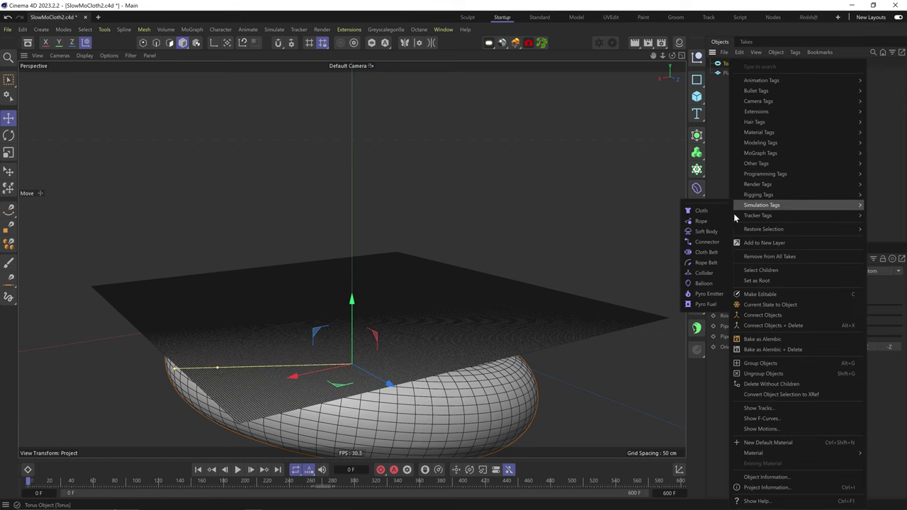
{"action": "mouse_move", "coordinate": [766, 205]}
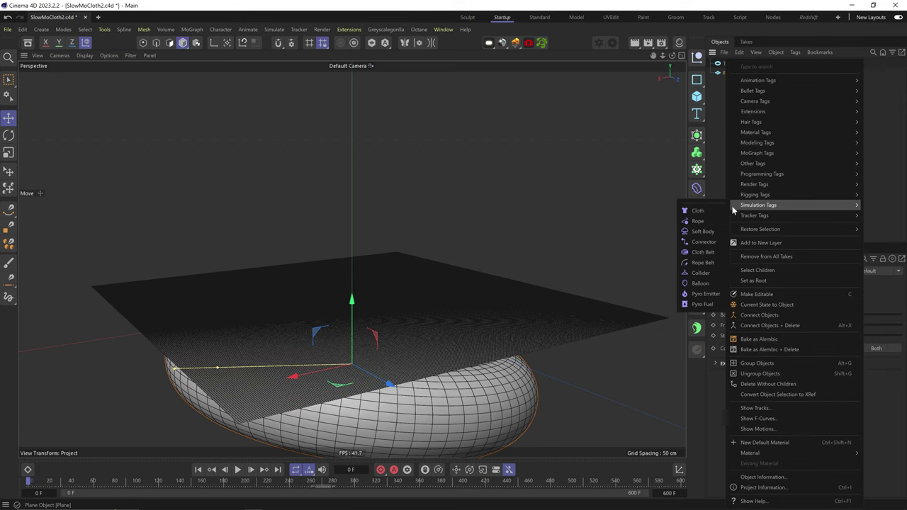
{"action": "left_click", "coordinate": [703, 212]}
- Set the project's simulation substeps to 30 and damping to 5 %, and test the cloth falling on the torus
{"action": "key", "text": "ctrl+d"}
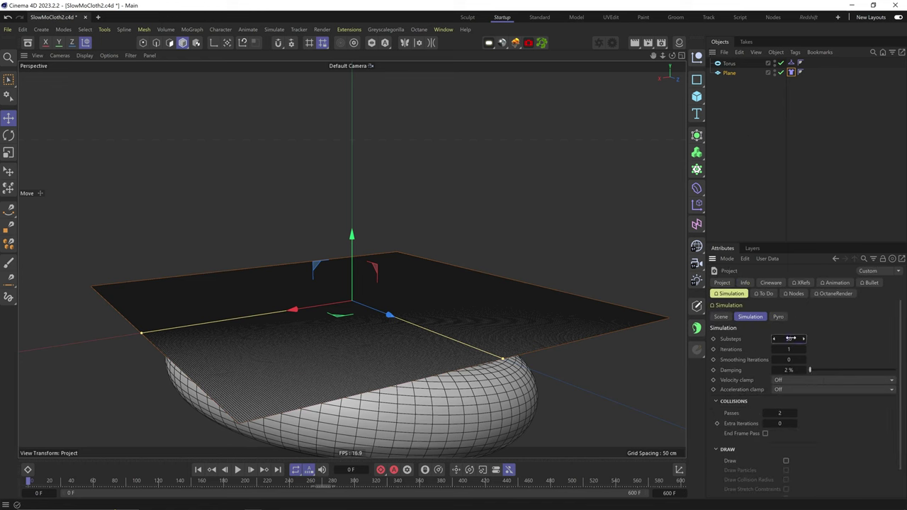
{"action": "key", "text": "F8"}
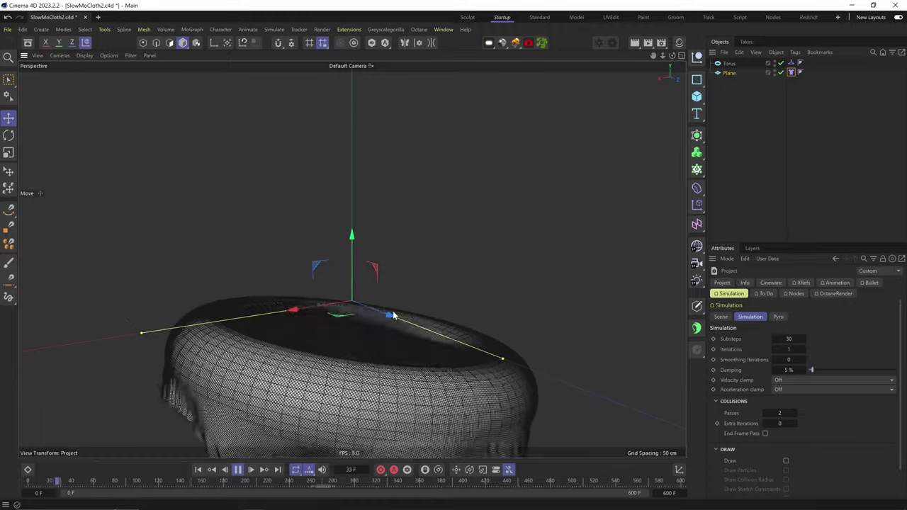
{"action": "key", "text": "F8"}
- Scale down and lower the torus slightly, simulating the drape to about frame 41
{"action": "middle_click_drag", "start_coordinate": [397, 316], "coordinate": [399, 250], "text": "alt"}
{"action": "left_click_drag", "start_coordinate": [399, 250], "coordinate": [377, 277], "text": "alt"}
{"action": "left_click", "coordinate": [730, 65]}
{"action": "key", "text": "t"}
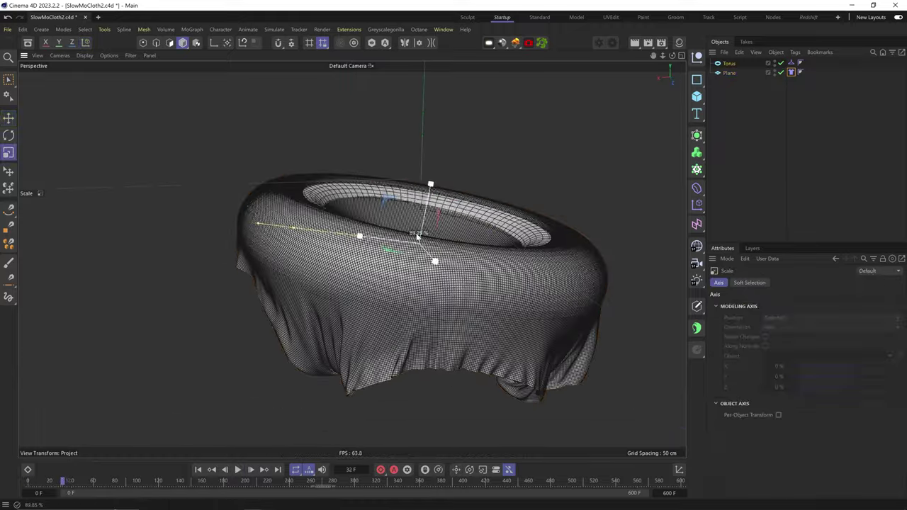
{"action": "key", "text": "e"}
{"action": "left_click_drag", "start_coordinate": [430, 187], "coordinate": [430, 201]}
{"action": "key", "text": "F8"}
{"action": "key", "text": "F8"}
{"action": "left_click_drag", "start_coordinate": [533, 315], "coordinate": [517, 297], "text": "alt"}
- Create a polygon copy of the draped plane with Current State to Object
{"action": "left_click", "coordinate": [792, 72]}
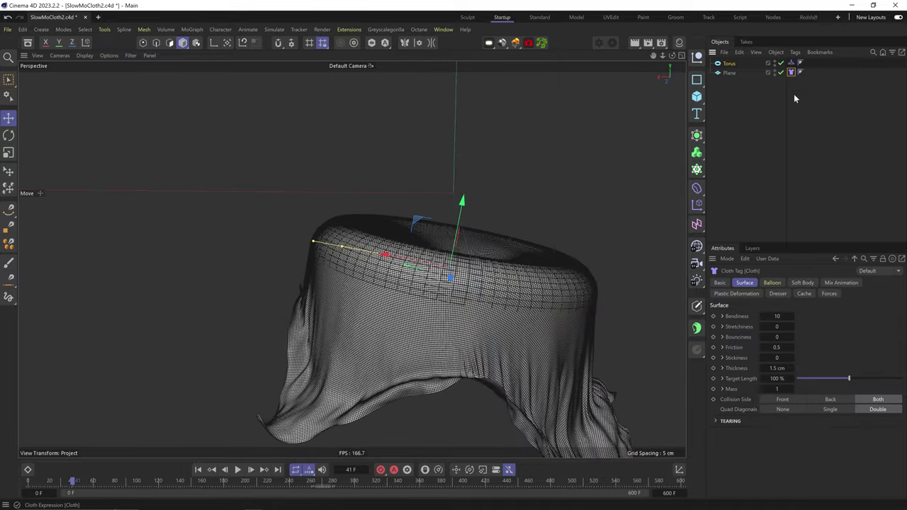
{"action": "left_click", "coordinate": [778, 294]}
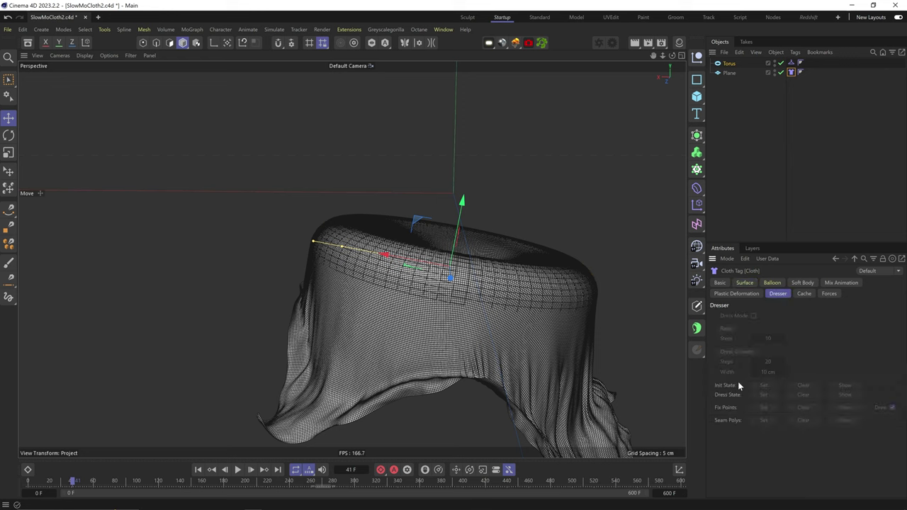
{"action": "right_click", "coordinate": [728, 77]}
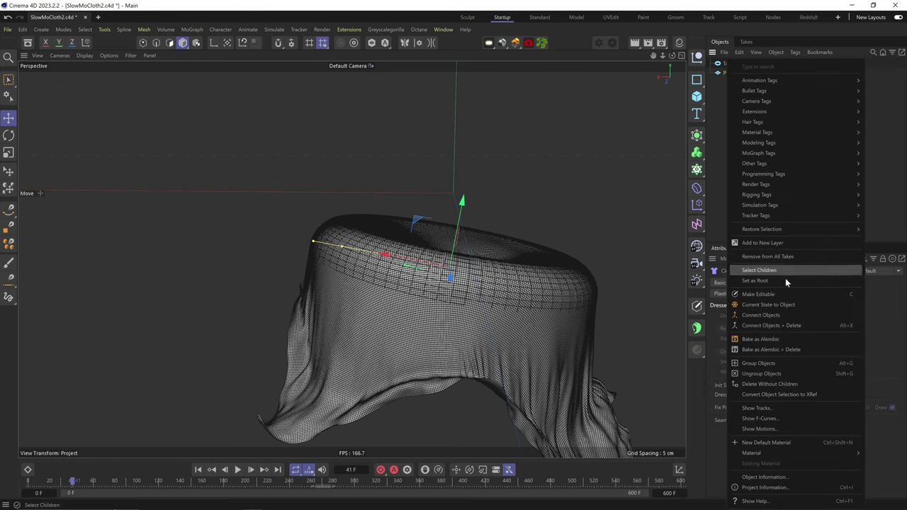
{"action": "left_click", "coordinate": [784, 304]}
- Disable the torus and the original plane, and give the polygon copy a new Cloth tag
{"action": "left_click", "coordinate": [781, 73]}
{"action": "left_click", "coordinate": [800, 84]}
{"action": "right_click", "coordinate": [737, 84]}
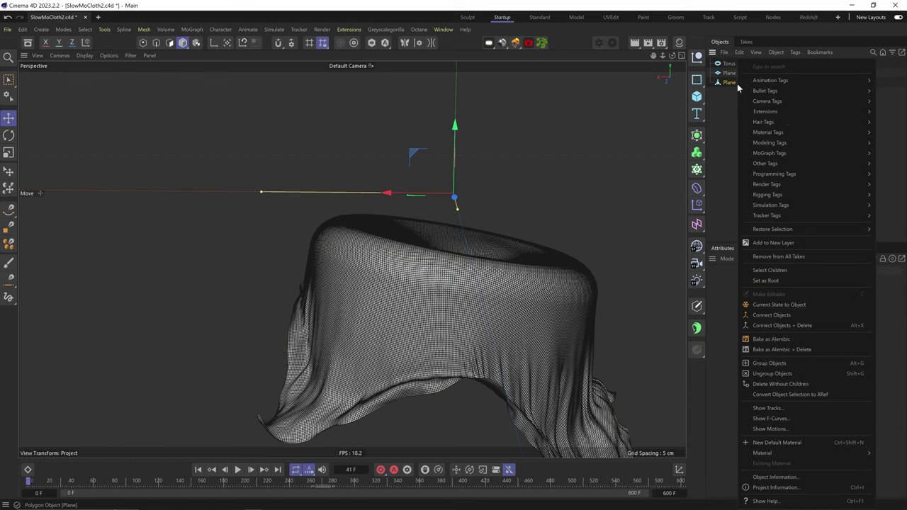
{"action": "mouse_move", "coordinate": [772, 205]}
{"action": "left_click", "coordinate": [719, 210]}
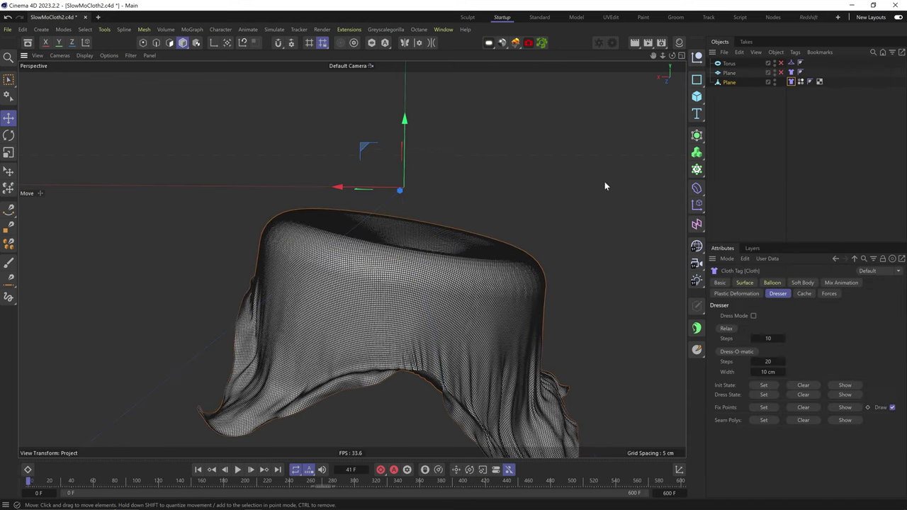
- Set the simulation scene's gravity to 0 cm in the project settings
{"action": "key", "text": "ctrl+d"}
{"action": "left_click", "coordinate": [719, 317]}
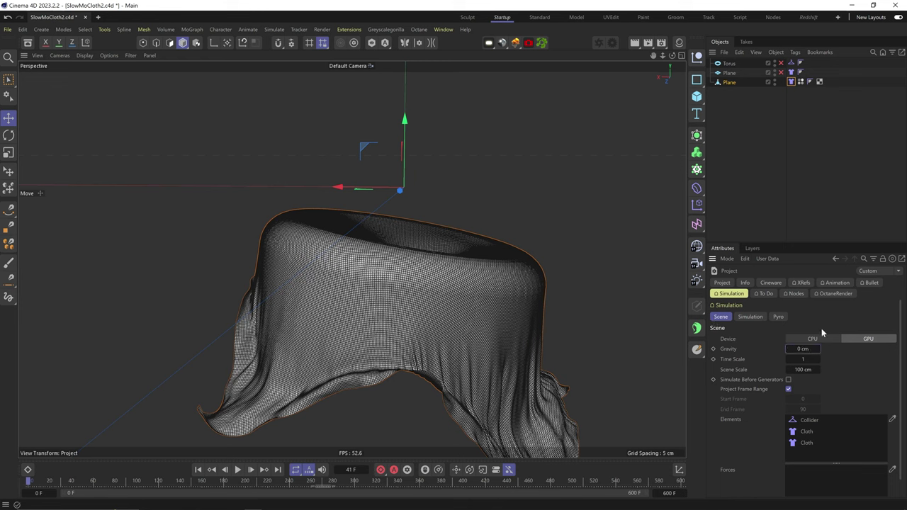
{"action": "type", "text": "0"}
{"action": "key", "text": "Return"}
- Add a Turbulence force with strength 34.5 cm and scale 5.78 %, and test its effect on the cloth
{"action": "left_click", "coordinate": [275, 29]}
{"action": "mouse_move", "coordinate": [287, 47]}
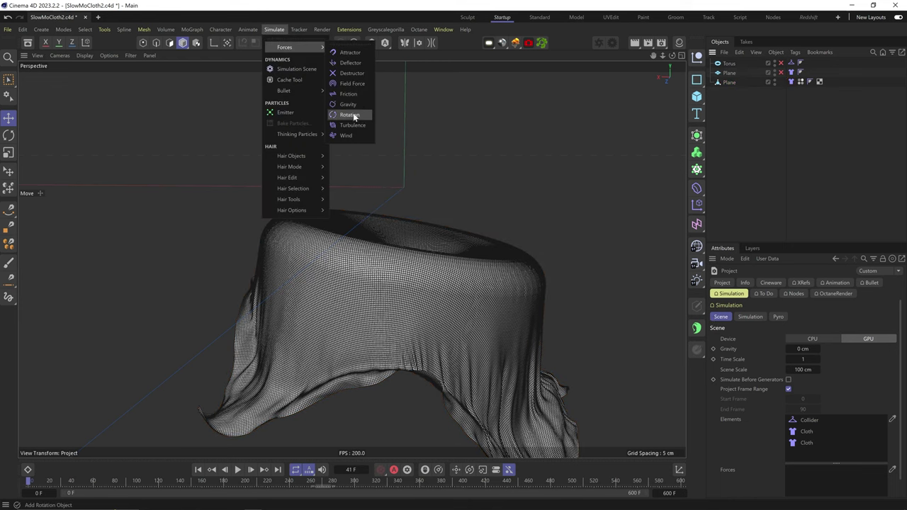
{"action": "left_click", "coordinate": [352, 125]}
{"action": "left_click", "coordinate": [825, 305]}
{"action": "left_click_drag", "start_coordinate": [785, 315], "coordinate": [790, 315]}
{"action": "key", "text": "F8"}
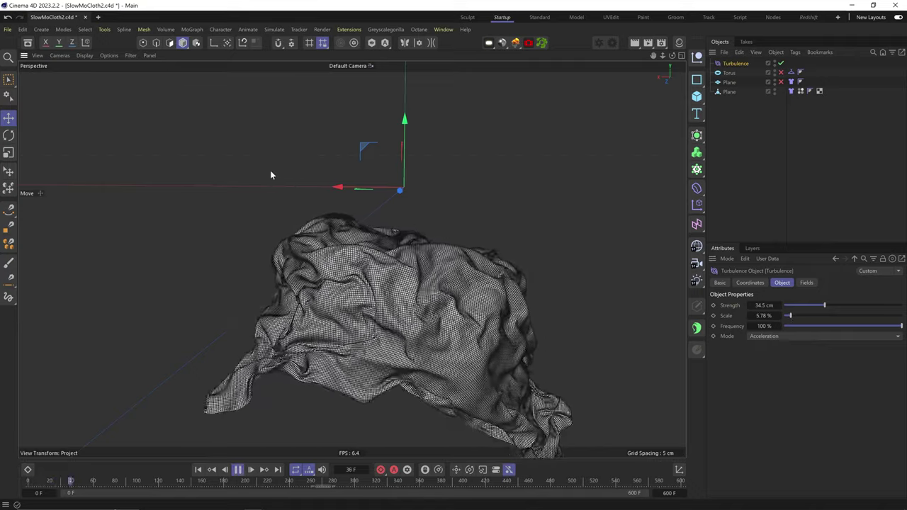
{"action": "key", "text": "F8"}
- Reduce the turbulence scale to 2.95 % and replay the simulation from the start
{"action": "left_click_drag", "start_coordinate": [791, 316], "coordinate": [754, 316]}
{"action": "key", "text": "shift+f"}
{"action": "key", "text": "F8"}
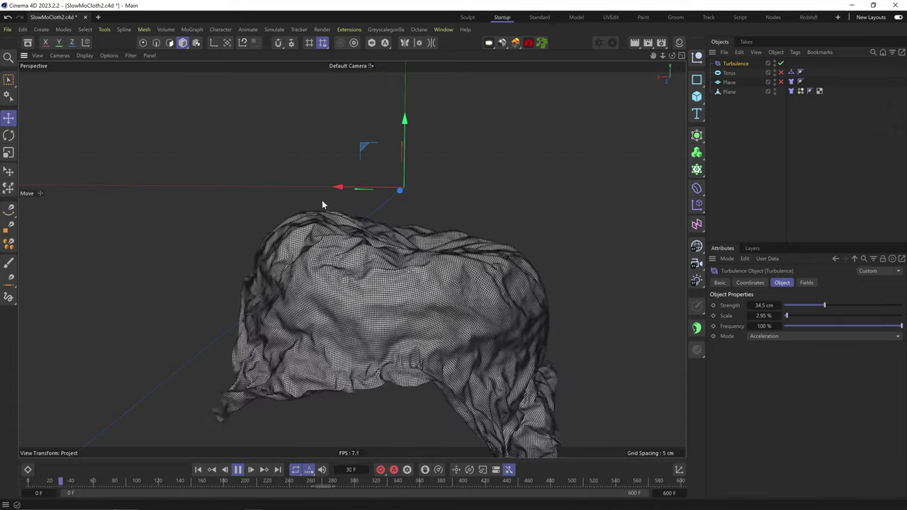
{"action": "key", "text": "F8"}
- Duplicate the Turbulence force, set the copy's scale to 49.6 %, and test the combined motion
{"action": "left_click_drag", "start_coordinate": [731, 63], "coordinate": [731, 59], "text": "ctrl"}
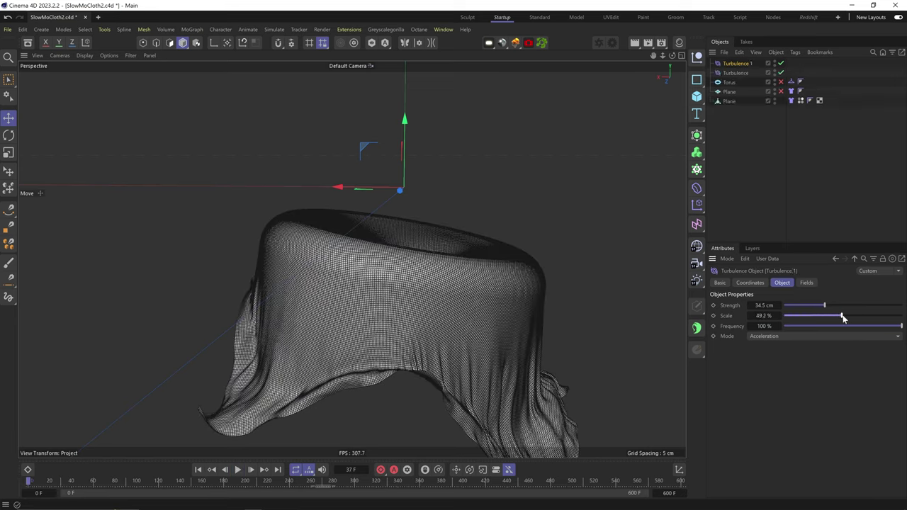
{"action": "key", "text": "shift+f"}
{"action": "key", "text": "F8"}
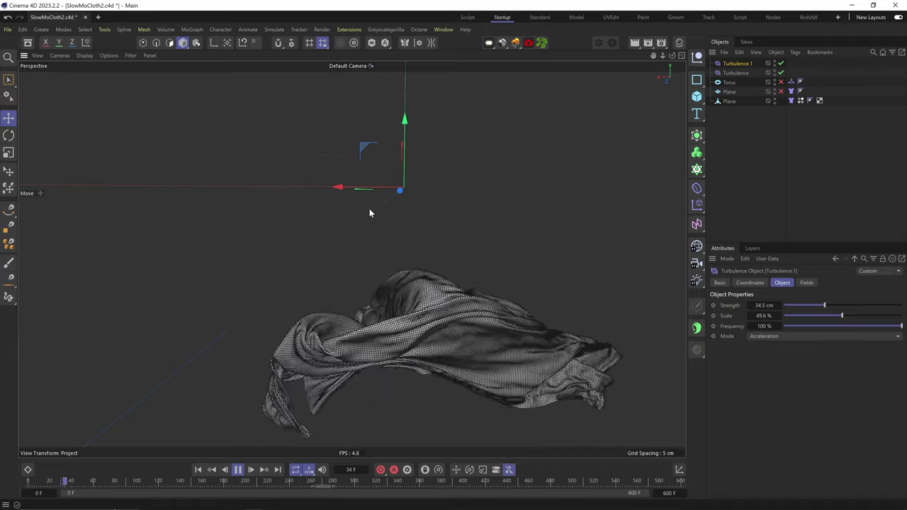
{"action": "key", "text": "F8"}
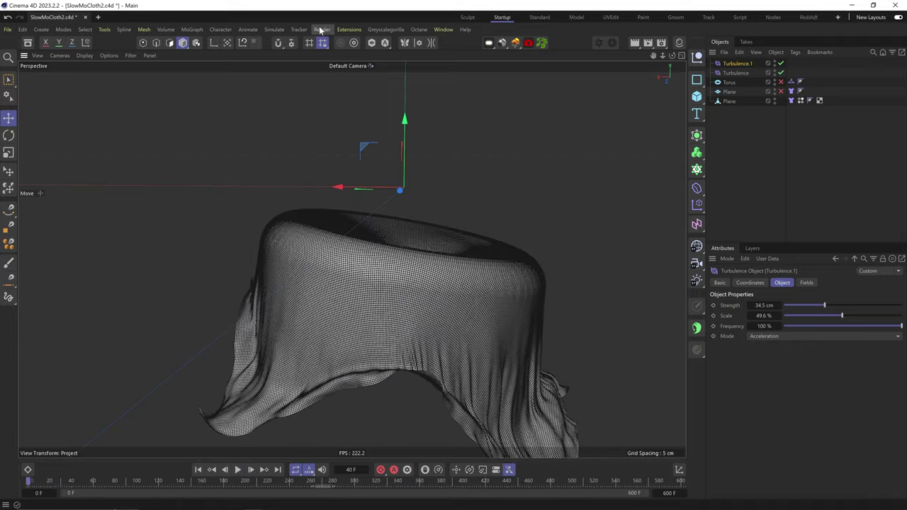
- Add a Friction force with strength 100 and test how it slows the cloth
{"action": "left_click", "coordinate": [322, 30]}
{"action": "mouse_move", "coordinate": [274, 29]}
{"action": "mouse_move", "coordinate": [281, 48]}
{"action": "left_click", "coordinate": [364, 94]}
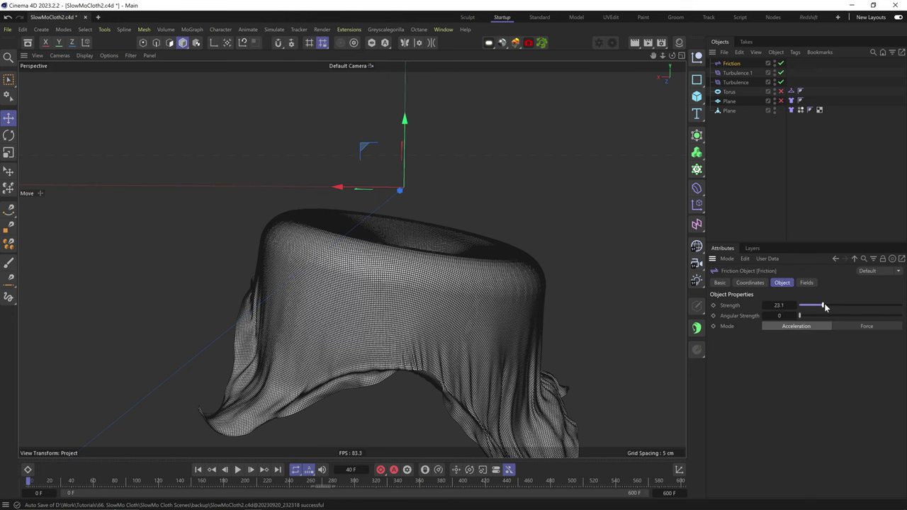
{"action": "left_click_drag", "start_coordinate": [833, 306], "coordinate": [902, 305]}
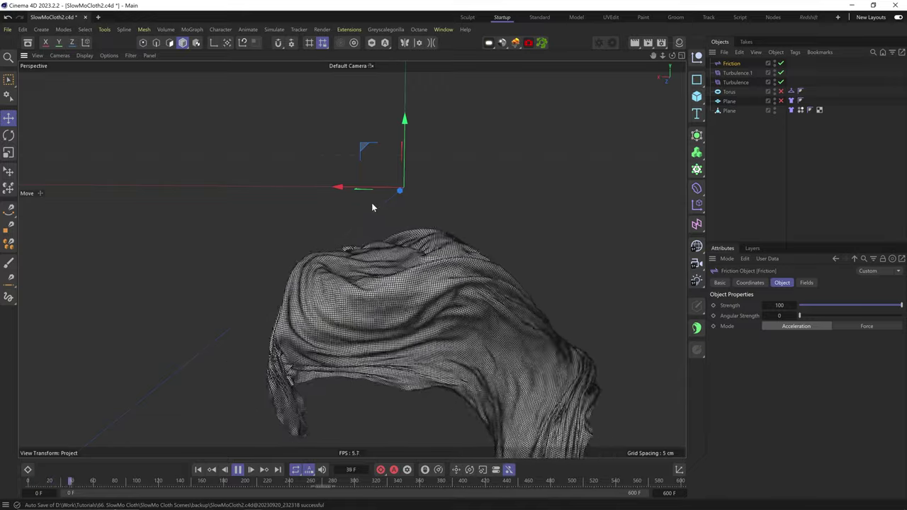
{"action": "key", "text": "shift+f"}
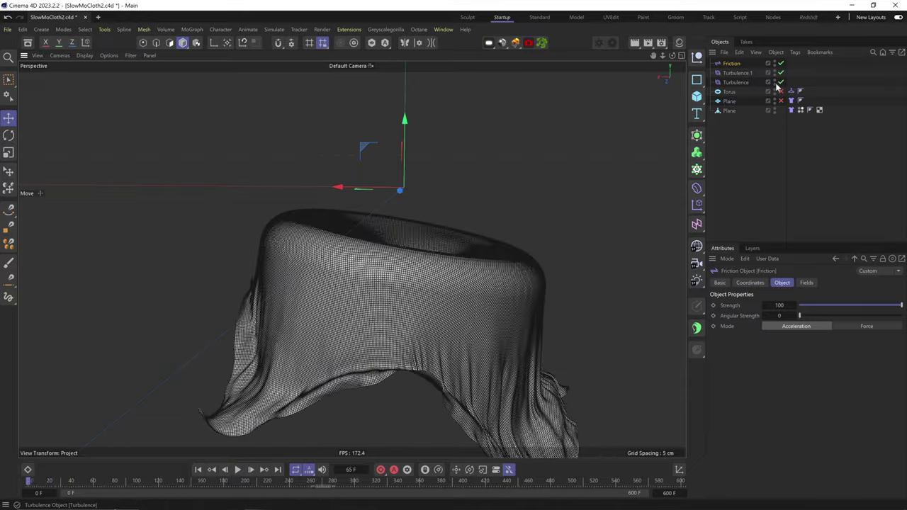
- Disable the Friction and both Turbulence forces, and add a Rotation force
{"action": "left_click_drag", "start_coordinate": [782, 84], "coordinate": [781, 63]}
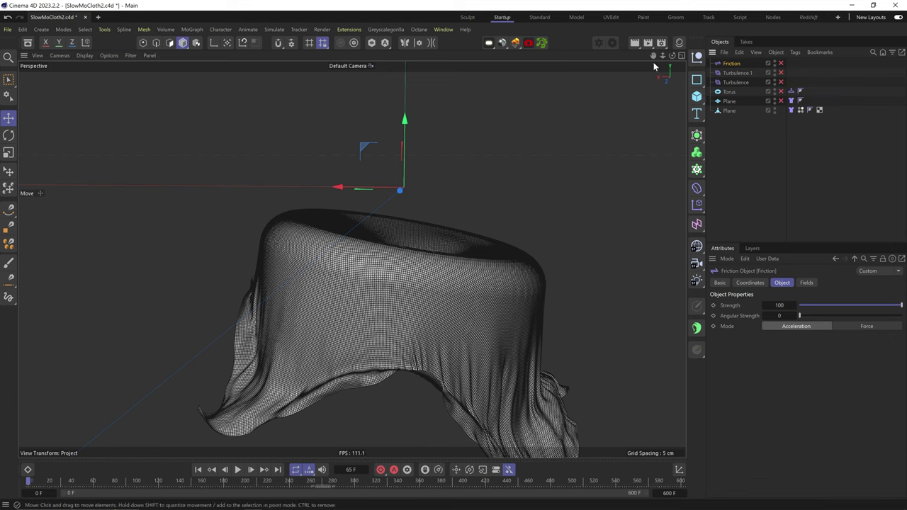
{"action": "left_click", "coordinate": [274, 29]}
{"action": "mouse_move", "coordinate": [284, 47]}
{"action": "left_click", "coordinate": [354, 112]}
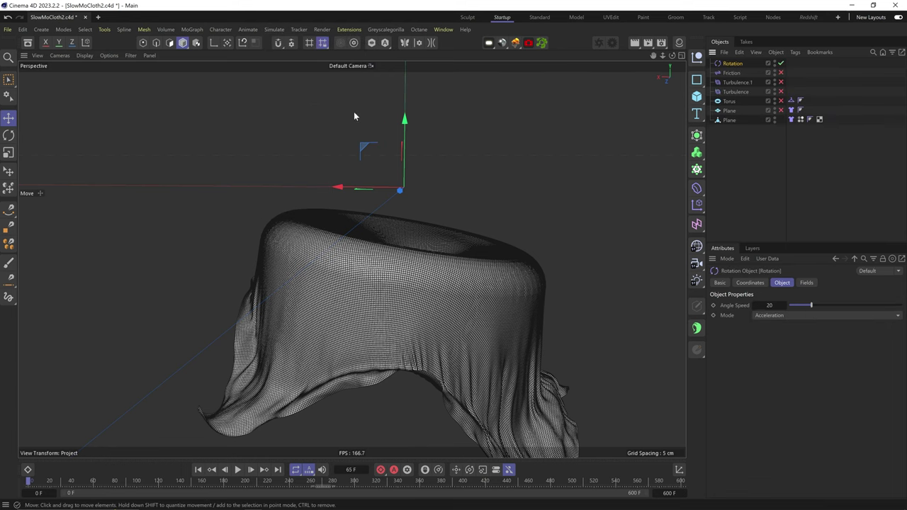
- Set the Rotation force's angle speed to 100 while simulating, and return to the first frame
{"action": "key", "text": "F8"}
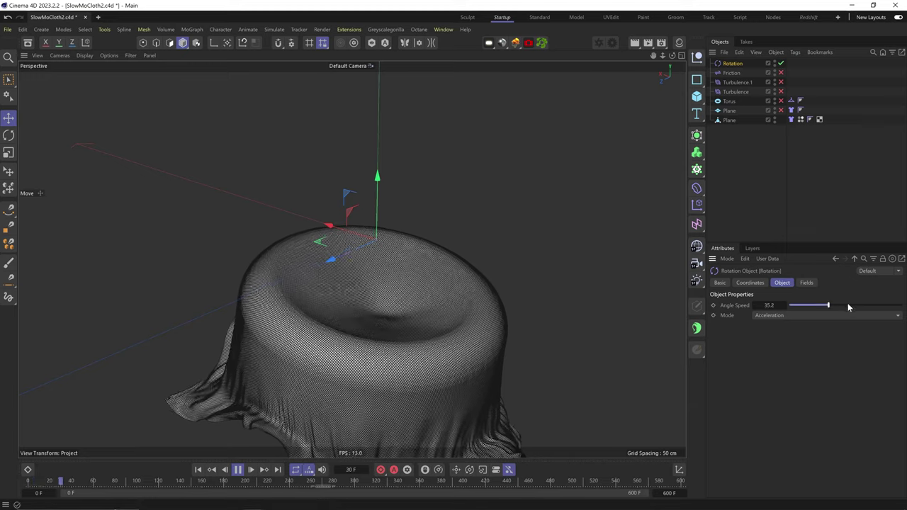
{"action": "key", "text": "F8"}
{"action": "left_click_drag", "start_coordinate": [344, 276], "coordinate": [311, 265], "text": "alt"}
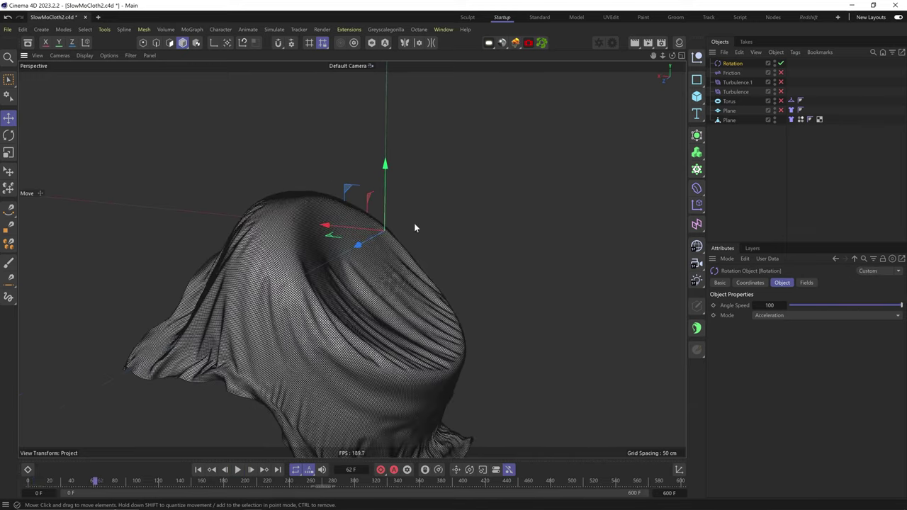
{"action": "key", "text": "shift+f"}
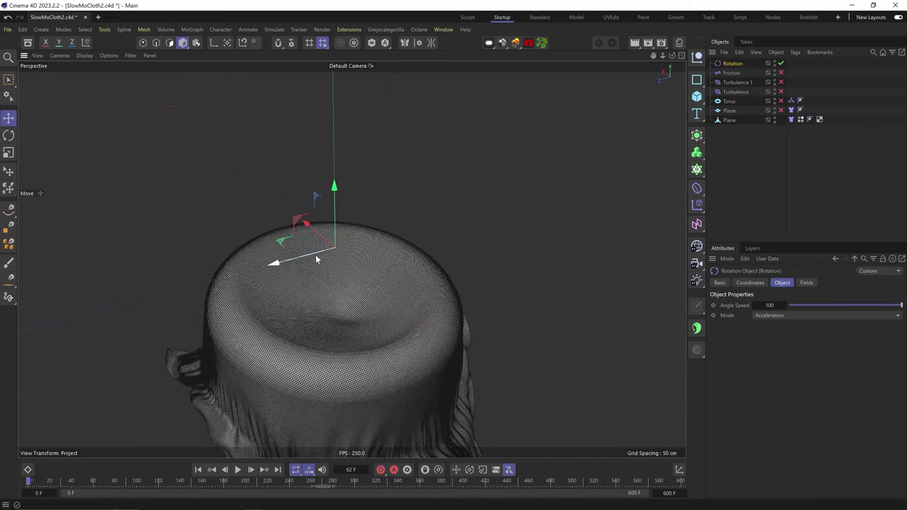
- Rotate the Rotation force about its X axis so its Z axis points vertically, and test the simulation
{"action": "key", "text": "r"}
{"action": "left_click_drag", "start_coordinate": [344, 213], "coordinate": [378, 252]}
{"action": "left_click", "coordinate": [377, 253]}
{"action": "key", "text": "ctrl+z"}
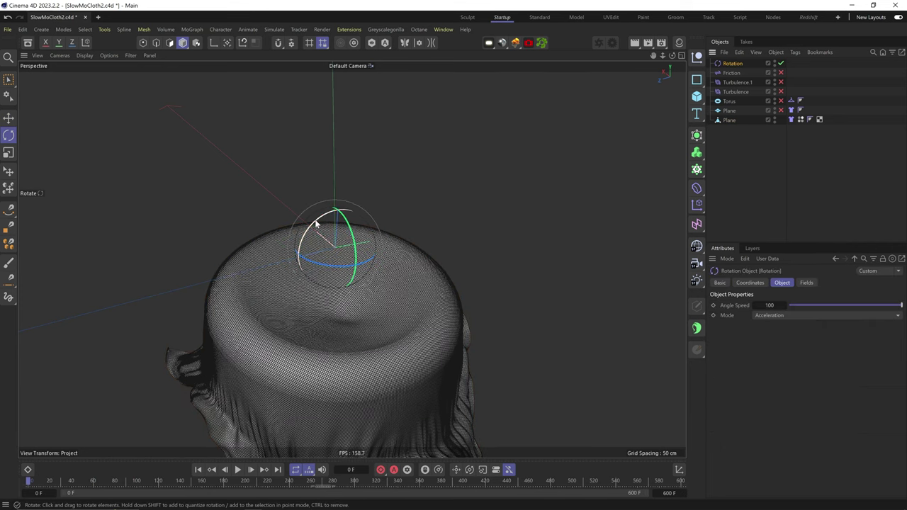
{"action": "key", "text": "F8"}
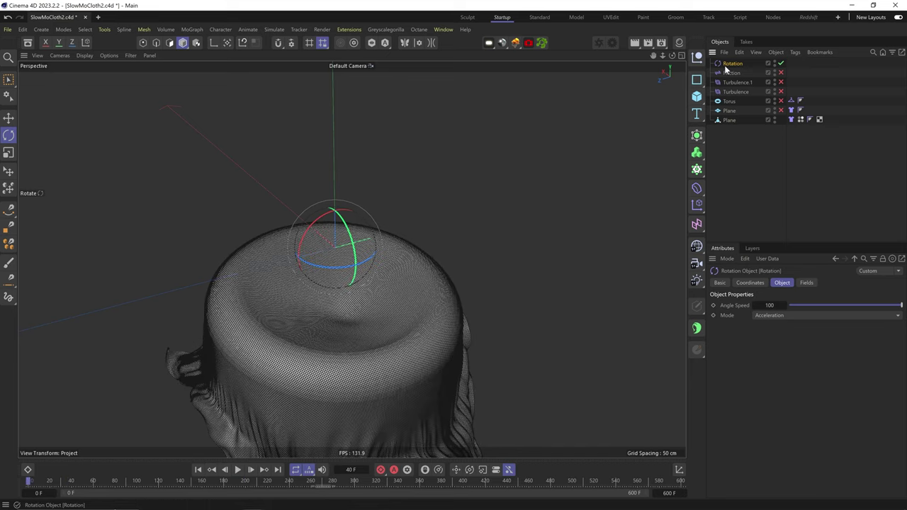
- Add a Cylinder Field to the Rotation force to limit where it acts
{"action": "left_click", "coordinate": [807, 282]}
{"action": "left_click", "coordinate": [733, 377]}
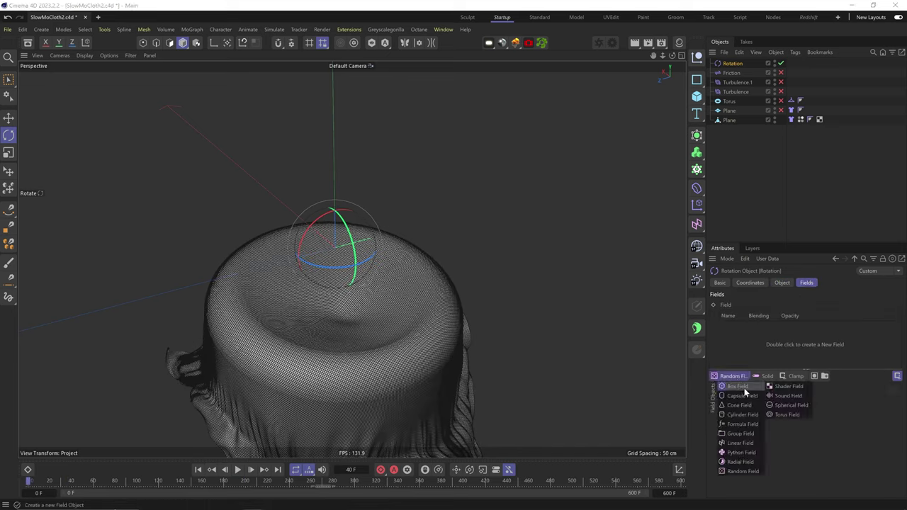
{"action": "left_click", "coordinate": [744, 414]}
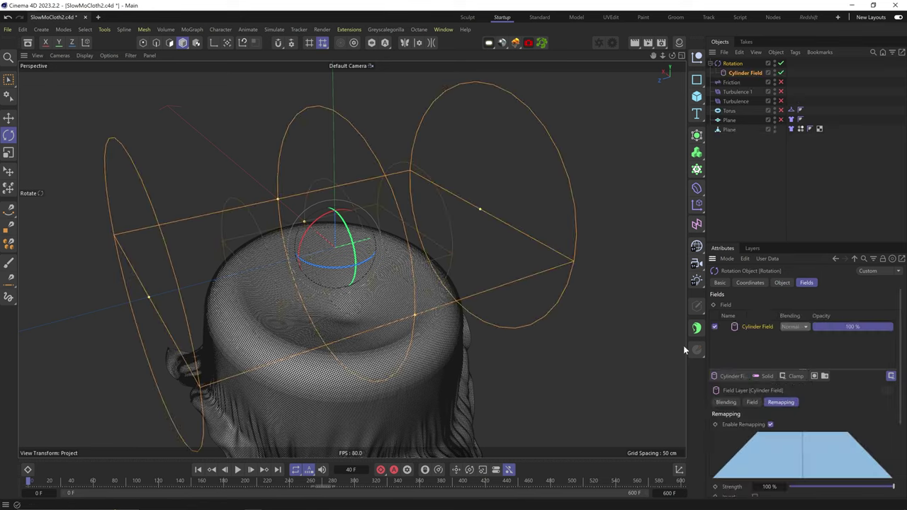
- Detach the Cylinder Field from the Rotation force, stand it upright over the cloth's top, and test the simulation before returning to the first frame
{"action": "left_click", "coordinate": [741, 73]}
{"action": "left_click_drag", "start_coordinate": [351, 220], "coordinate": [381, 222]}
{"action": "left_click_drag", "start_coordinate": [381, 222], "coordinate": [336, 298], "text": "alt"}
{"action": "right_click_drag", "start_coordinate": [336, 298], "coordinate": [300, 291], "text": "alt"}
{"action": "left_click_drag", "start_coordinate": [299, 292], "coordinate": [293, 330], "text": "alt"}
{"action": "key", "text": "e"}
{"action": "left_click_drag", "start_coordinate": [294, 329], "coordinate": [273, 356], "text": "alt"}
{"action": "middle_click_drag", "start_coordinate": [274, 357], "coordinate": [283, 336], "text": "alt"}
{"action": "right_click_drag", "start_coordinate": [283, 336], "coordinate": [343, 334], "text": "alt"}
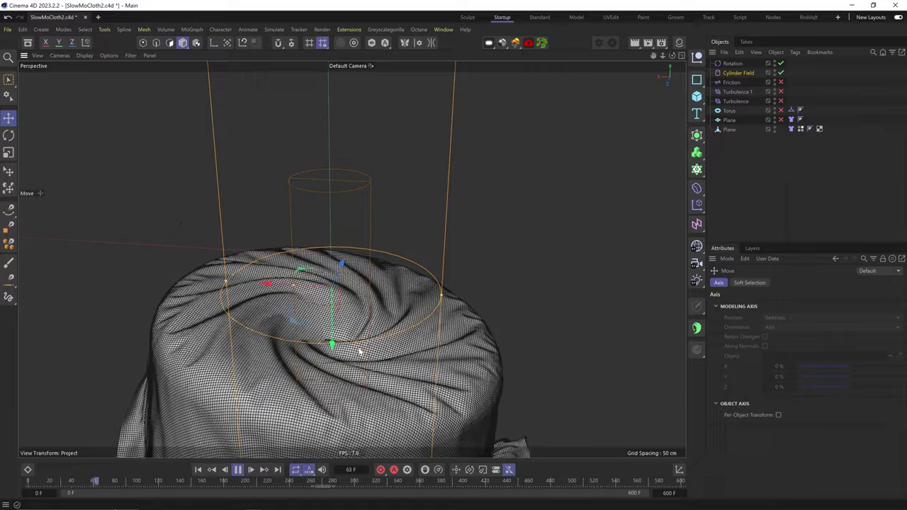
{"action": "left_click_drag", "start_coordinate": [358, 346], "coordinate": [378, 220]}
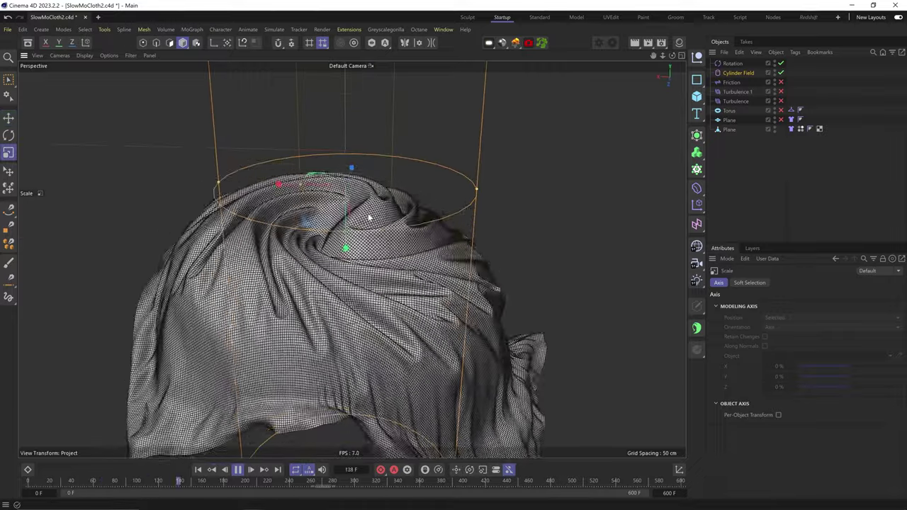
{"action": "key", "text": "F8"}
{"action": "key", "text": "shift+f"}
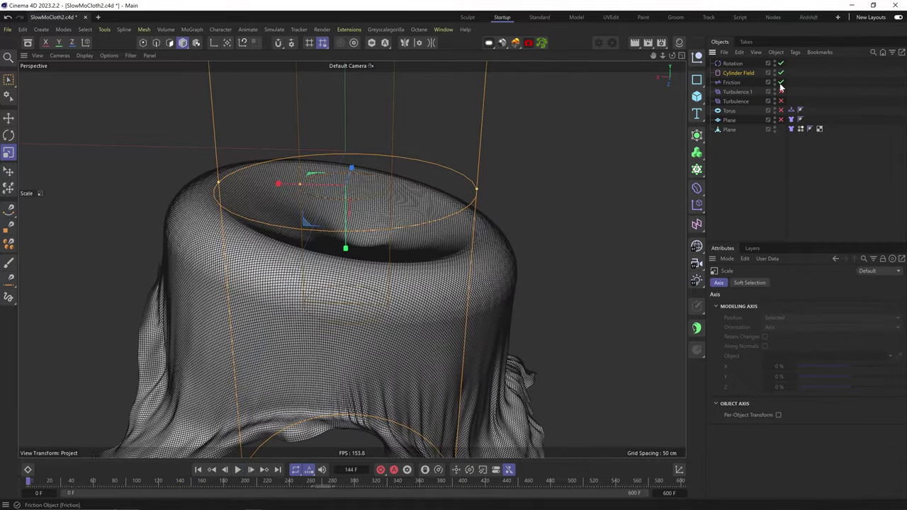
- Re-enable the Friction and both Turbulence forces, simulate them together with the rotation, and return to the first frame
{"action": "key", "text": "F8"}
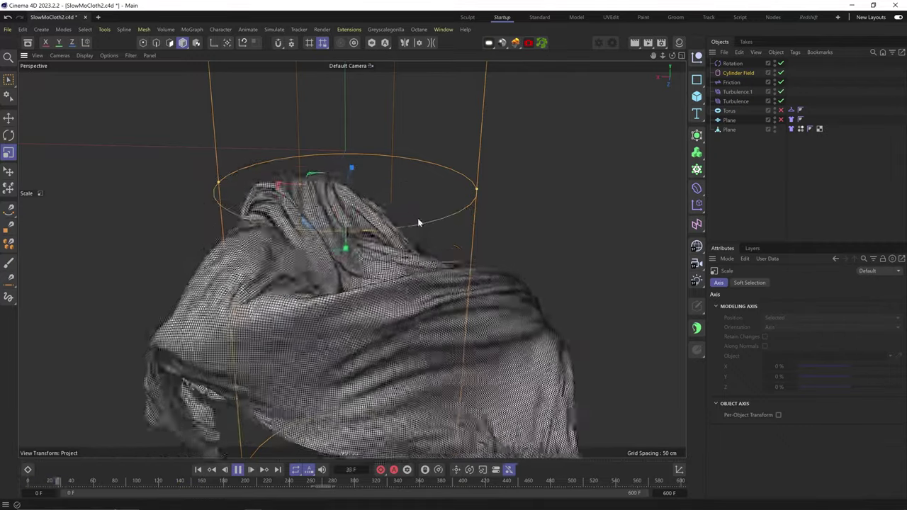
{"action": "key", "text": "F8"}
{"action": "left_click_drag", "start_coordinate": [413, 206], "coordinate": [451, 219], "text": "alt"}
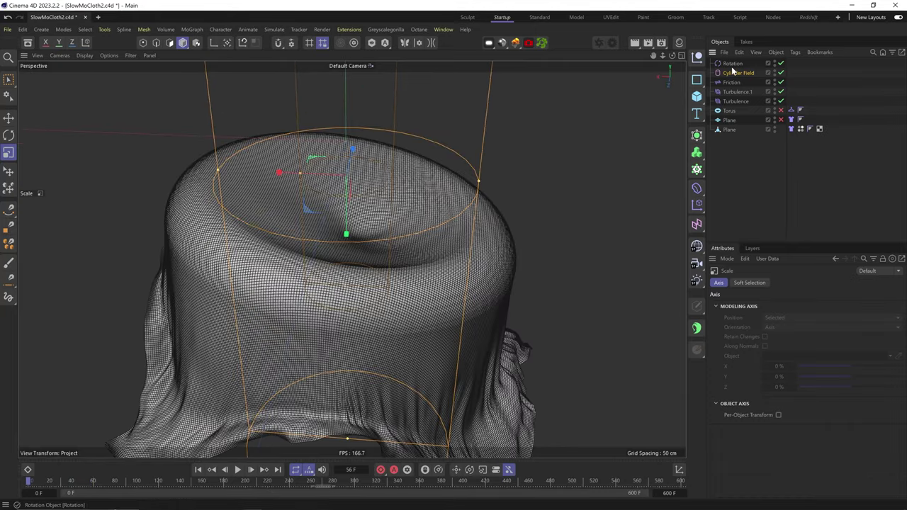
- Set the Rotation force's angle speed to 360, test the simulation, and return to the first frame
{"action": "left_click", "coordinate": [733, 64]}
{"action": "left_click", "coordinate": [783, 283]}
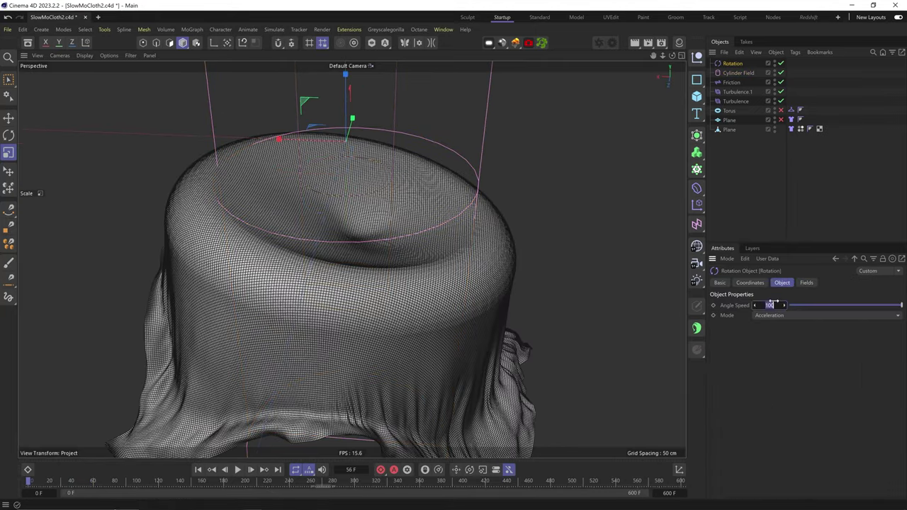
{"action": "type", "text": "360"}
{"action": "key", "text": "Return"}
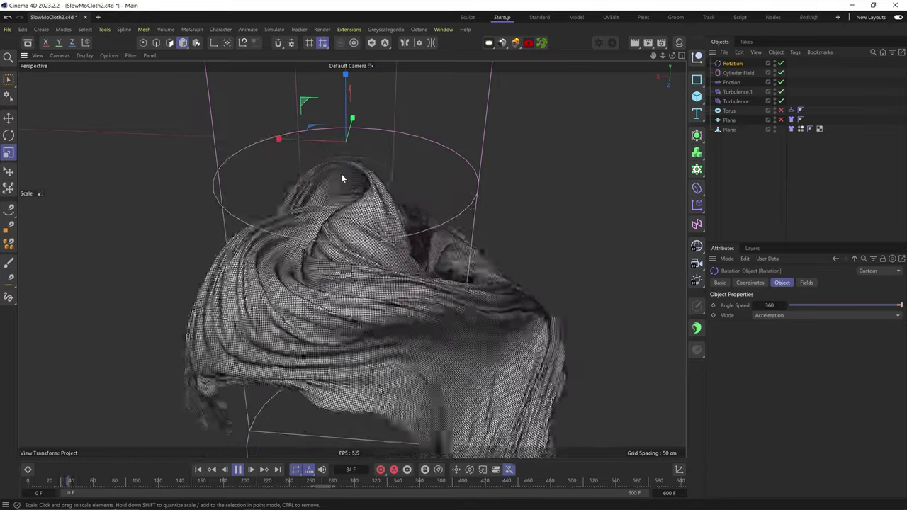
{"action": "key", "text": "F8"}
{"action": "key", "text": "shift+f"}
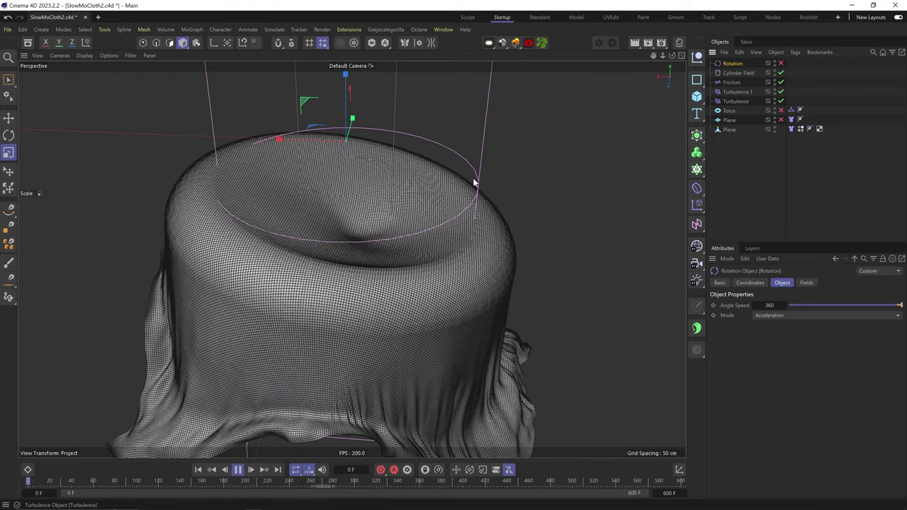
- Disable Rotation and Turbulence.1, simulate to frame 75, and set the crumpled shape as the cloth's initial state
{"action": "key", "text": "F8"}
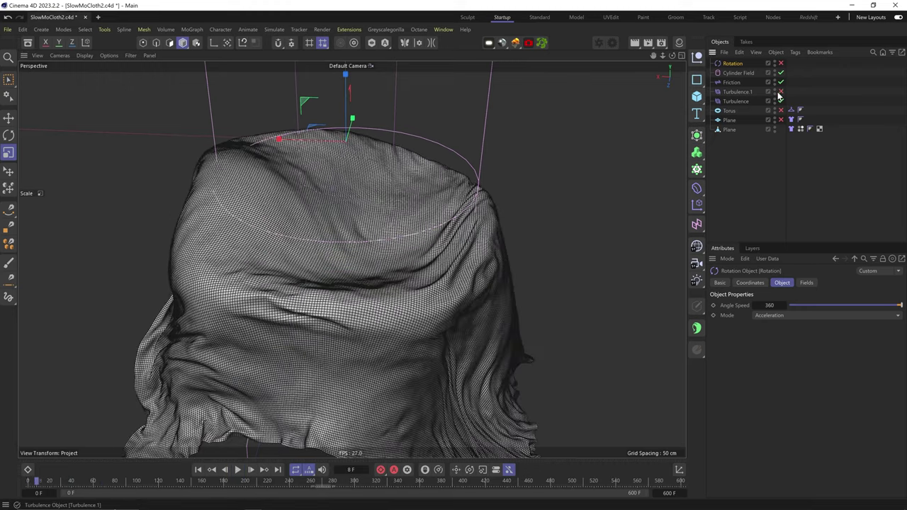
{"action": "key", "text": "F8"}
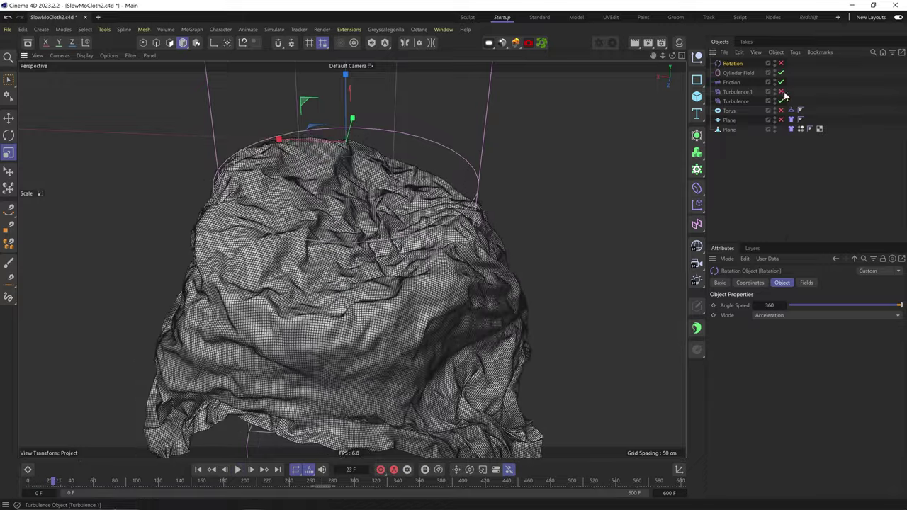
{"action": "left_click", "coordinate": [781, 92]}
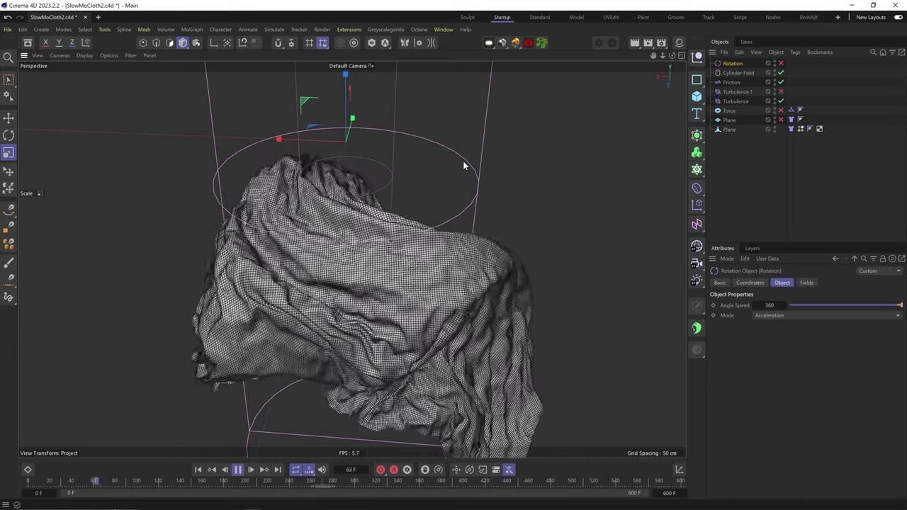
{"action": "left_click", "coordinate": [792, 130]}
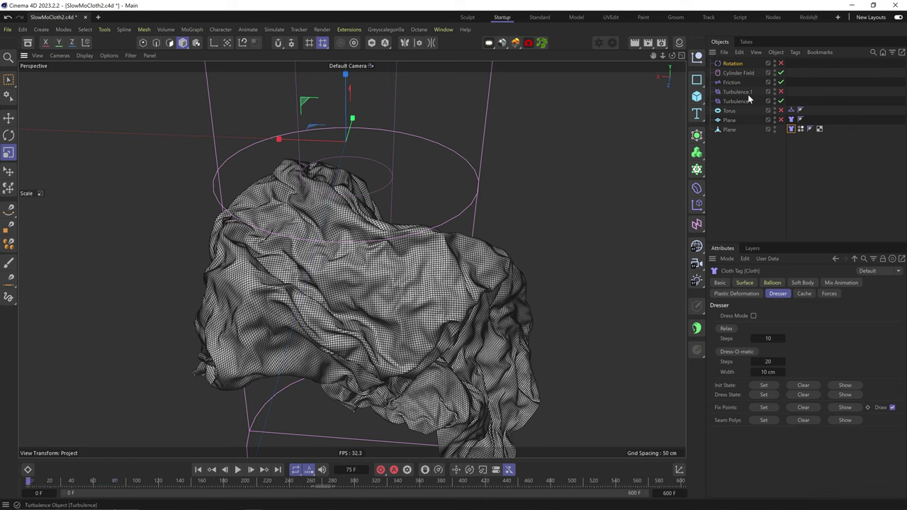
- Re-enable Turbulence.1 with its strength at 17.7 cm, turn the Rotation force back on, and test the simulation
{"action": "left_click", "coordinate": [781, 92]}
{"action": "left_click", "coordinate": [738, 92]}
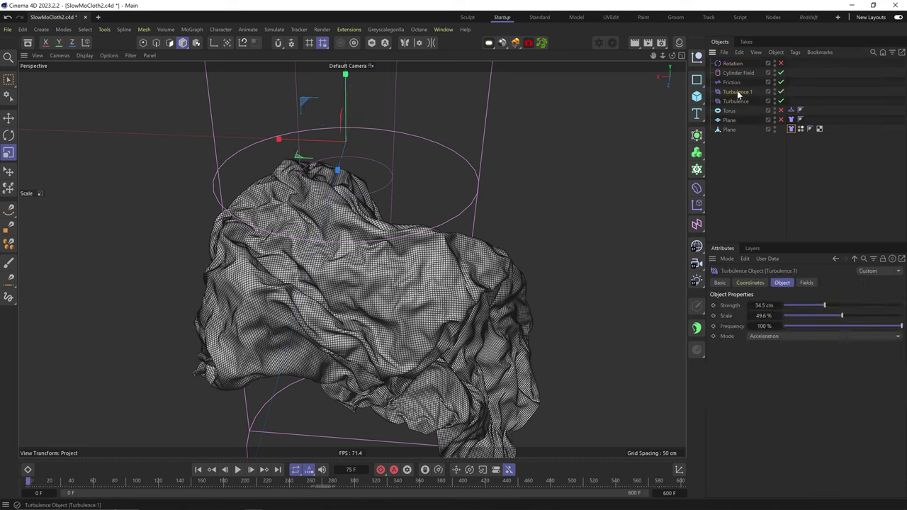
{"action": "left_click", "coordinate": [805, 305]}
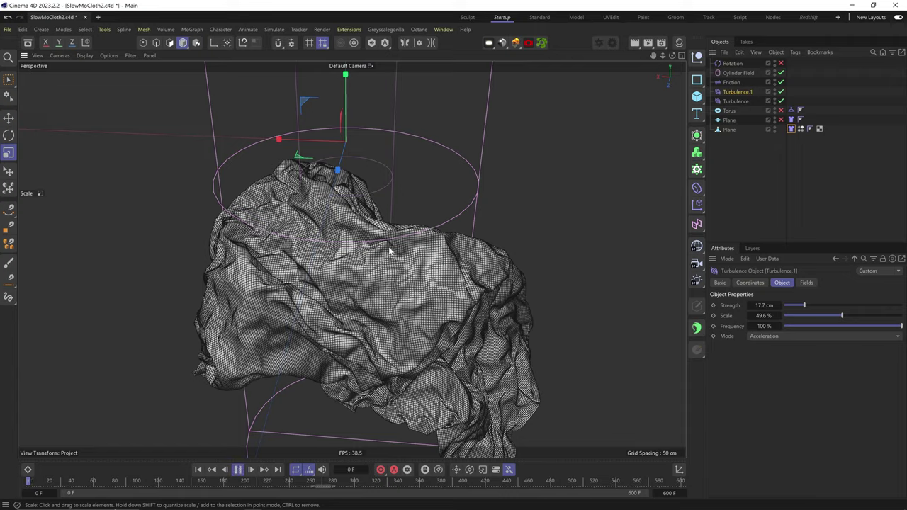
{"action": "left_click", "coordinate": [781, 64]}
{"action": "key", "text": "F8"}
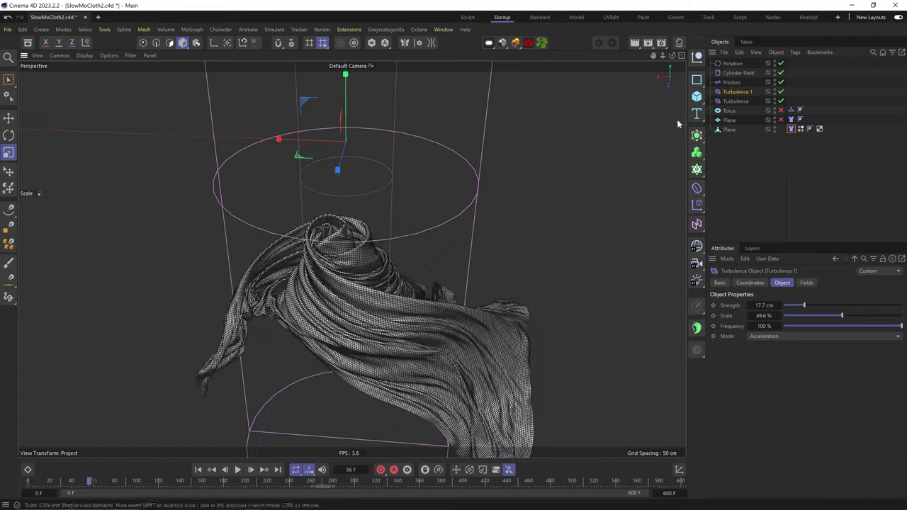
- Keyframe the Rotation force's rotation at frame 0 and, tilted to H 56.0086°, P 3.0451°, B -52.7914°, at frame 300, and simulate
{"action": "left_click", "coordinate": [729, 65]}
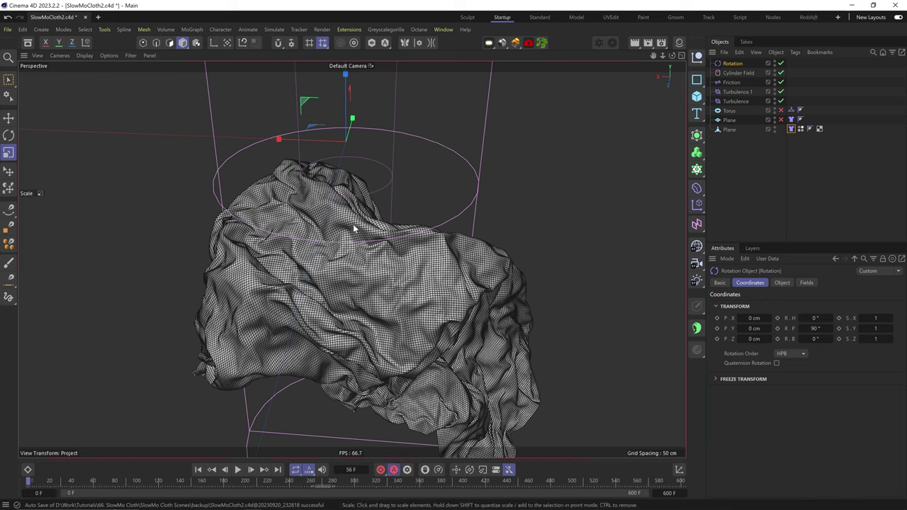
{"action": "key", "text": "F8"}
{"action": "key", "text": "r"}
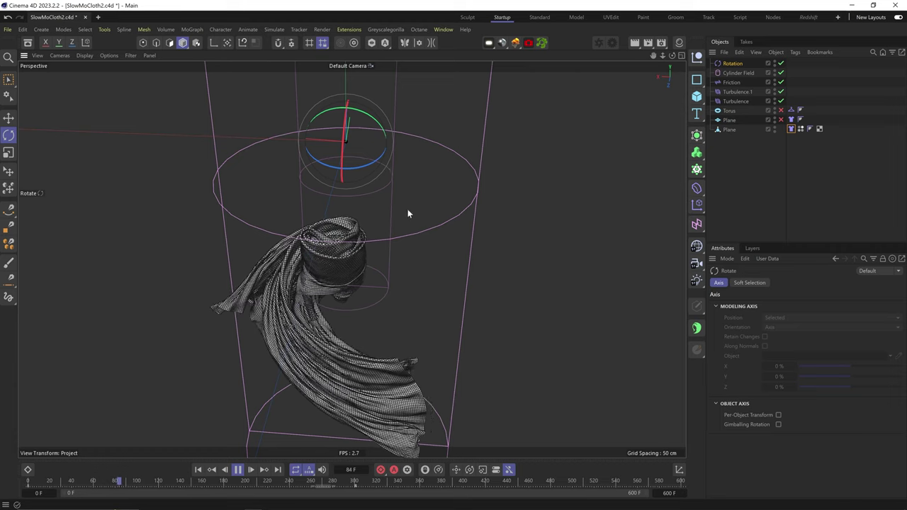
{"action": "key", "text": "F8"}
- Scrub through the timeline to check the Rotation force's keyframed rotation, ending at the first frame
{"action": "left_click", "coordinate": [730, 63]}
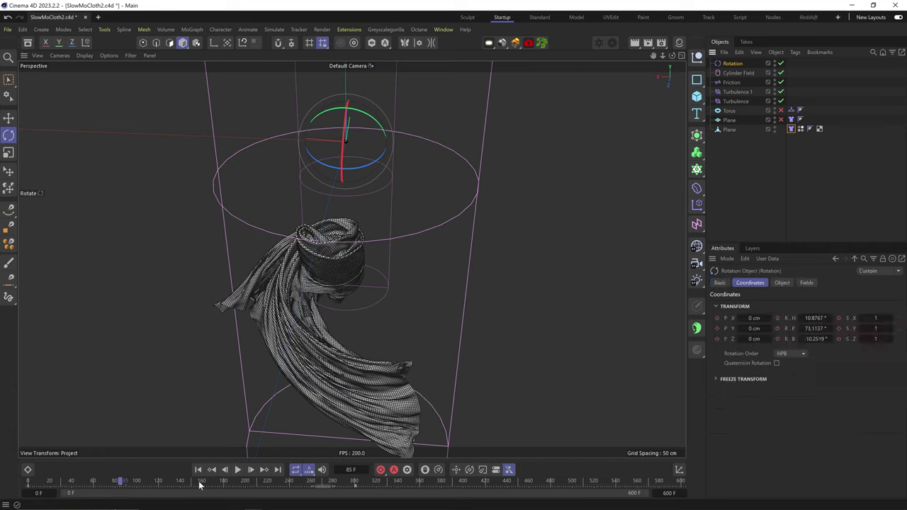
{"action": "left_click_drag", "start_coordinate": [294, 250], "coordinate": [324, 241], "text": "alt"}
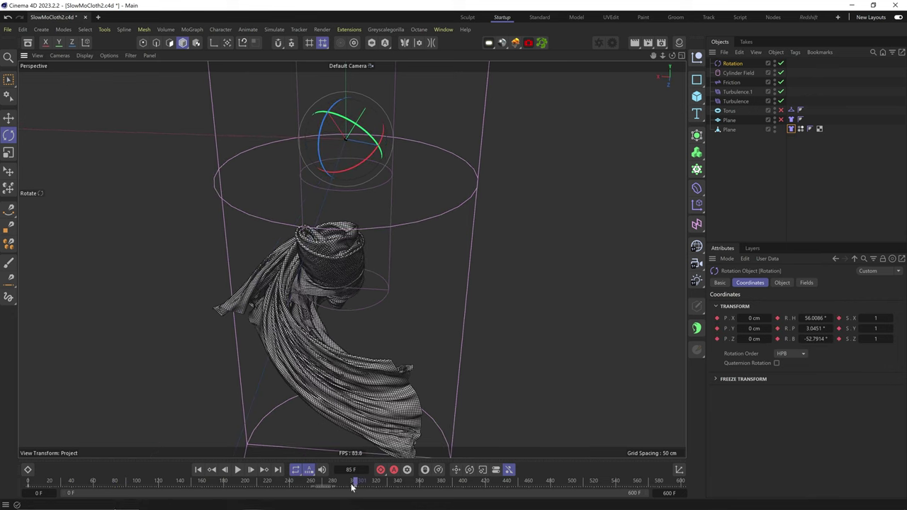
{"action": "left_click_drag", "start_coordinate": [310, 488], "coordinate": [113, 479]}
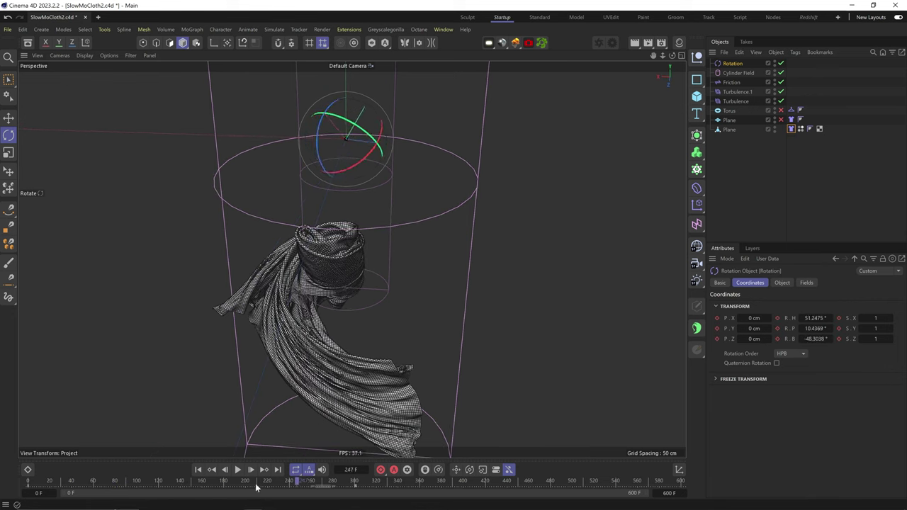
{"action": "left_click_drag", "start_coordinate": [216, 486], "coordinate": [28, 483]}
- Keyframe the Rotation force's angle speed at 360 on frame 0 and 100 on frame 300, and simulate the result
{"action": "left_click", "coordinate": [783, 283]}
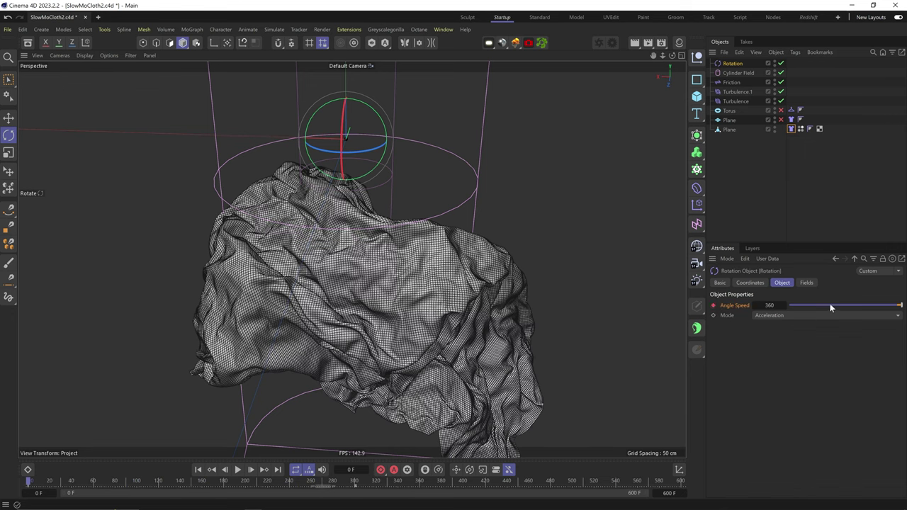
{"action": "key", "text": "ctrl+g"}
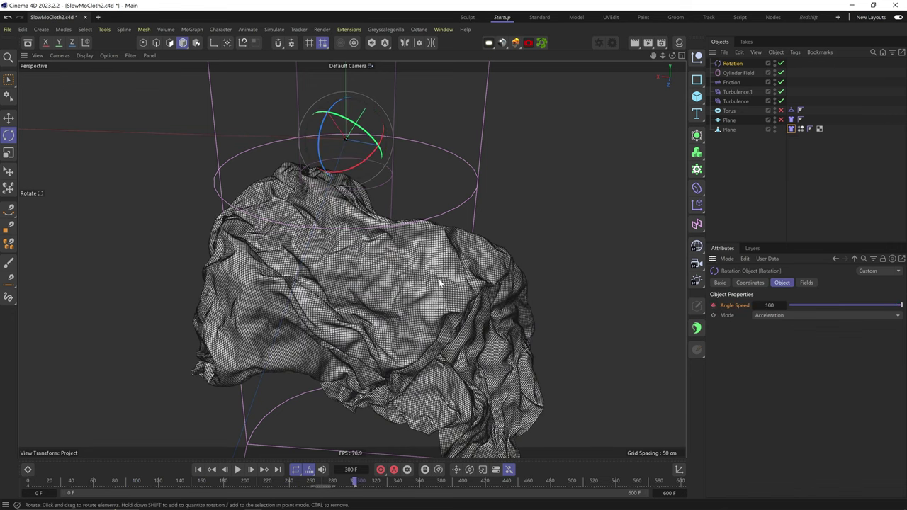
{"action": "key", "text": "shift+f"}
{"action": "key", "text": "F8"}
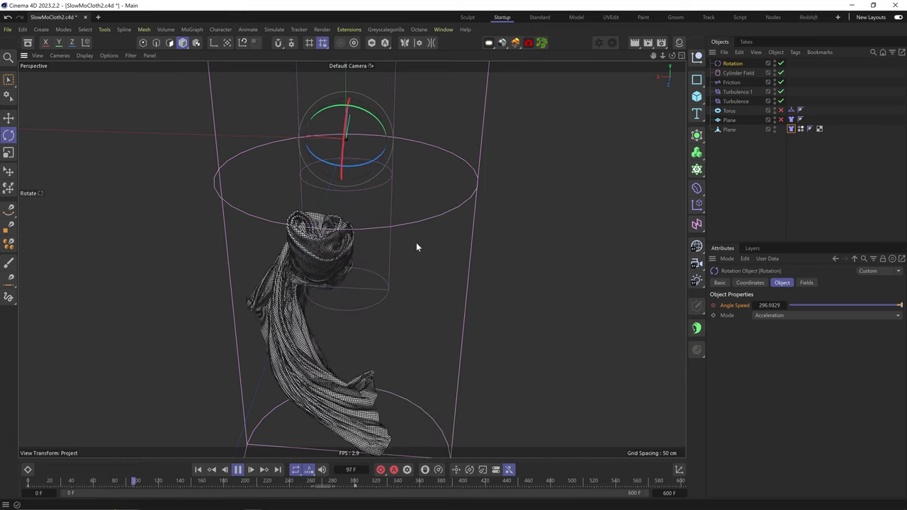
{"action": "key", "text": "space"}
- Set the project's simulation time scale to 0.2 and play the slowed-down cloth simulation
{"action": "left_click", "coordinate": [769, 185]}
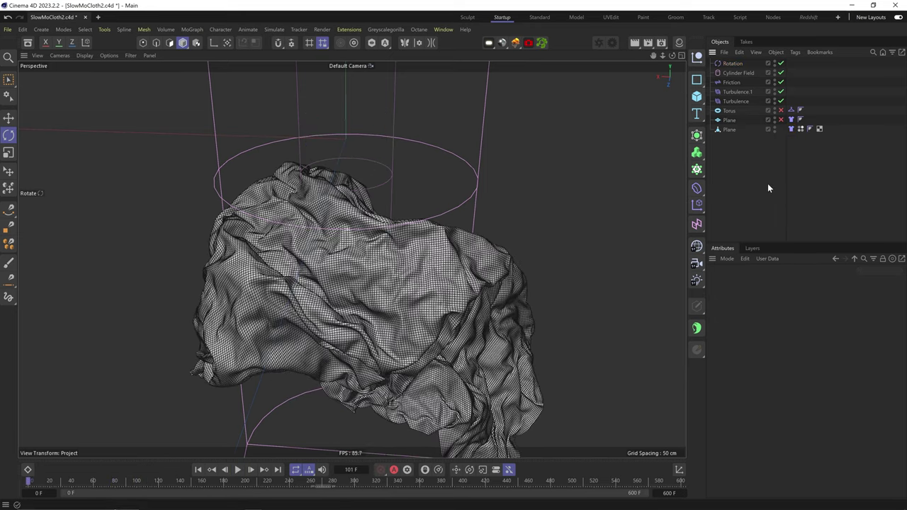
{"action": "key", "text": "ctrl+d"}
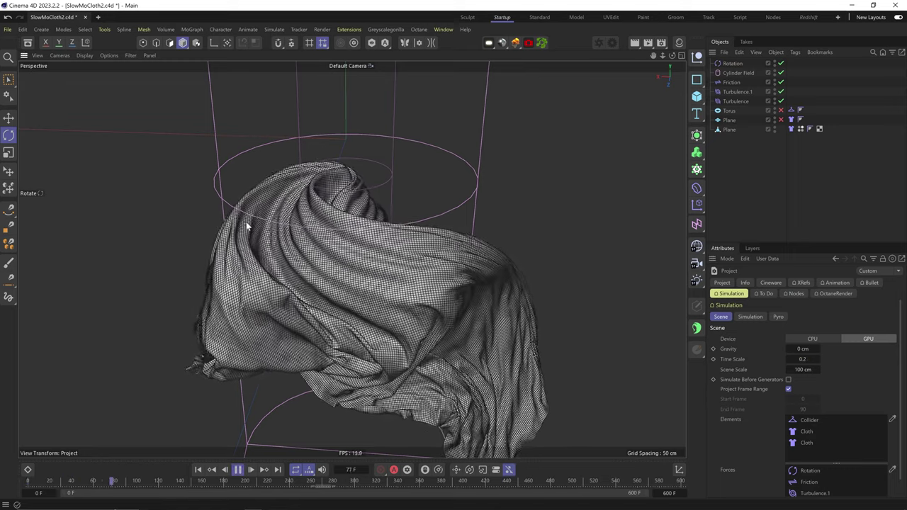
{"action": "key", "text": "space"}
- Set the first Turbulence force's strength to 63.5 cm and rerun the simulation from the first frame
{"action": "left_click", "coordinate": [744, 101]}
{"action": "left_click", "coordinate": [858, 306]}
{"action": "key", "text": "shift+f"}
{"action": "key", "text": "F8"}
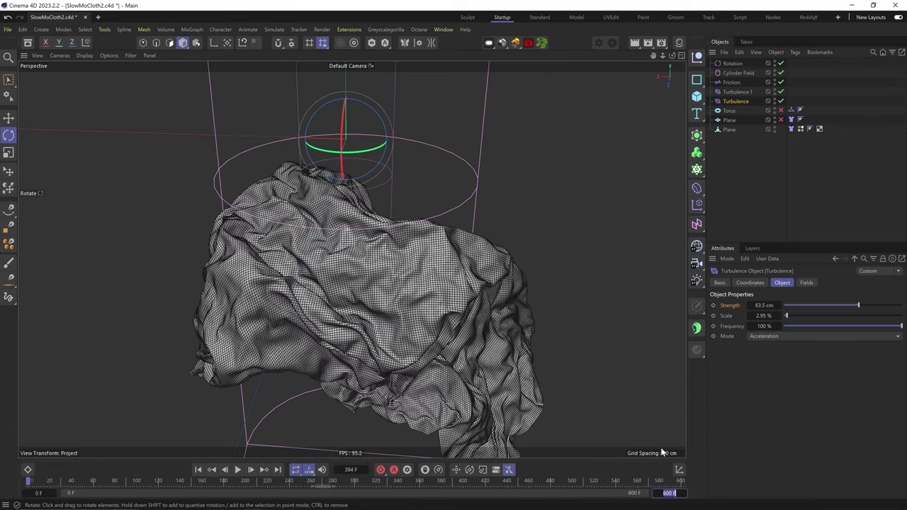
- Set the timeline's end frame to 300 and bake the cloth Plane as Alembic
{"action": "type", "text": "300"}
{"action": "key", "text": "Return"}
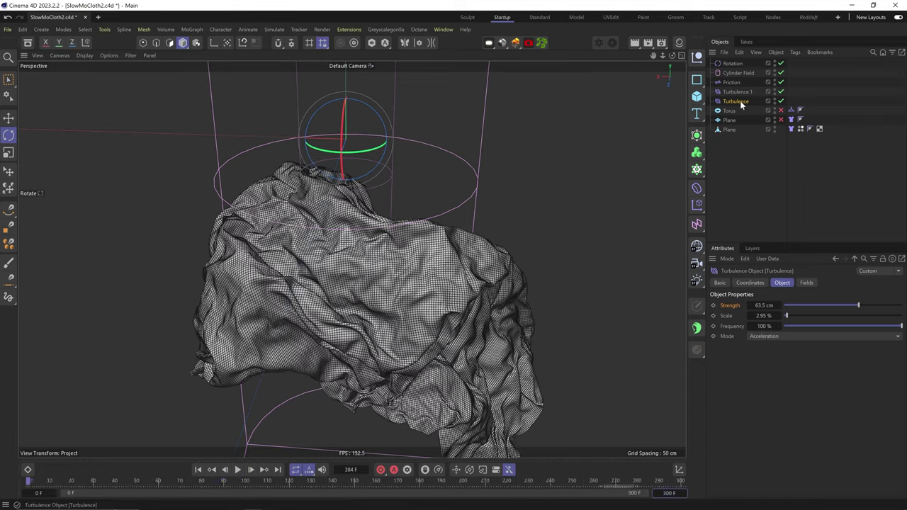
{"action": "right_click", "coordinate": [725, 129]}
{"action": "left_click", "coordinate": [774, 348]}
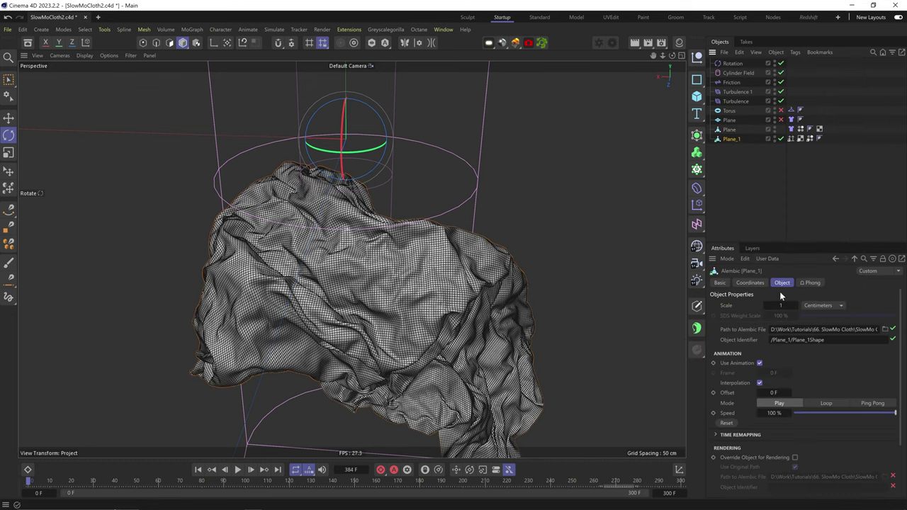
- Disable the original Plane's cloth tag, hide the Plane, and play the baked Alembic through to its last frame
{"action": "left_click", "coordinate": [792, 129]}
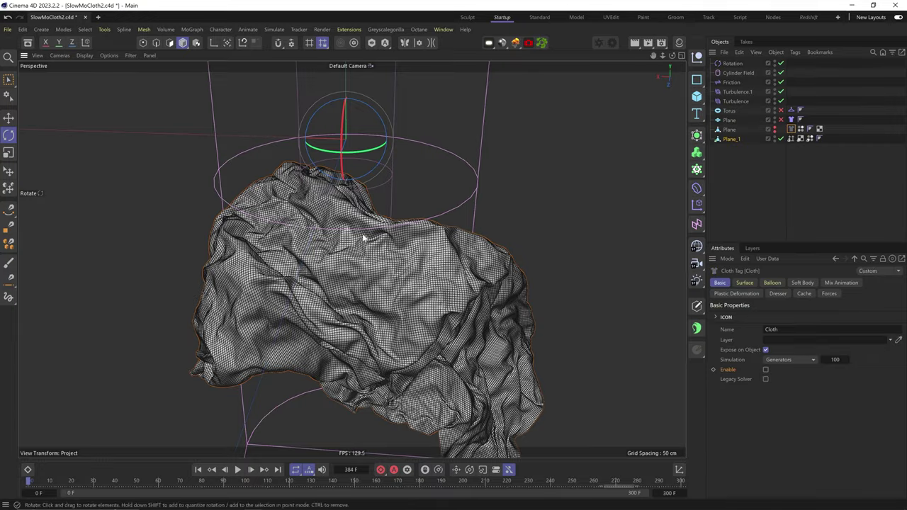
{"action": "key", "text": "F8"}
{"action": "key", "text": "F8"}
{"action": "left_click_drag", "start_coordinate": [352, 241], "coordinate": [206, 213], "text": "alt"}
{"action": "left_click", "coordinate": [402, 479]}
{"action": "left_click_drag", "start_coordinate": [402, 478], "coordinate": [680, 480]}
- Turn off the Angle Limit in the Phong tag of the baked Plane_1 and inspect its shading up close
{"action": "left_click", "coordinate": [726, 140]}
{"action": "left_click", "coordinate": [820, 139]}
{"action": "scroll", "coordinate": [473, 272], "scroll_direction": "up", "scroll_amount": 5}
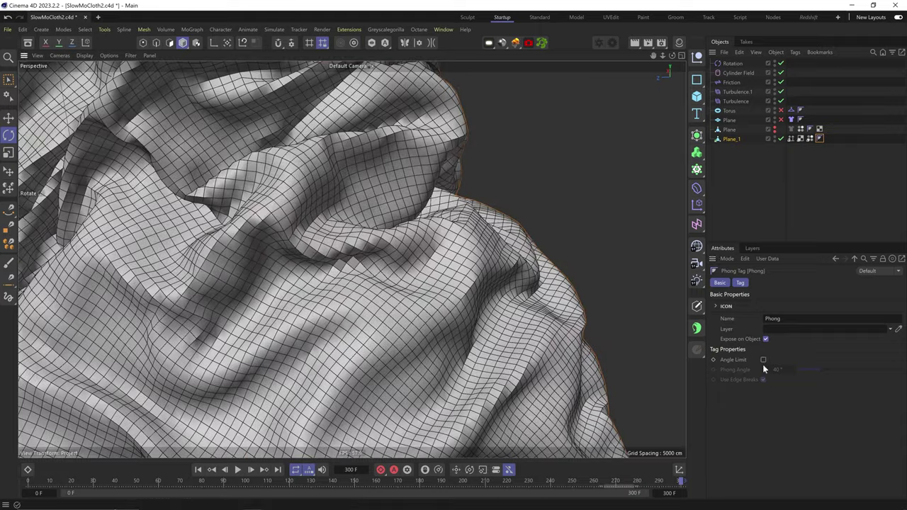
- Disable Plane_1, show the original Plane, and turn off the Angle Limit in its Phong tag
{"action": "left_click", "coordinate": [780, 138]}
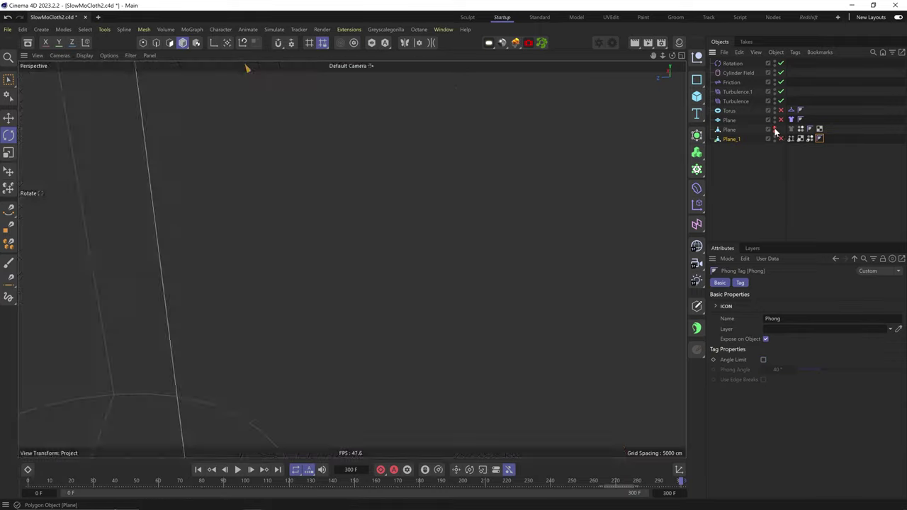
{"action": "scroll", "coordinate": [506, 195], "scroll_direction": "down", "scroll_amount": 5}
{"action": "middle_click_drag", "start_coordinate": [486, 231], "coordinate": [451, 284], "text": "alt"}
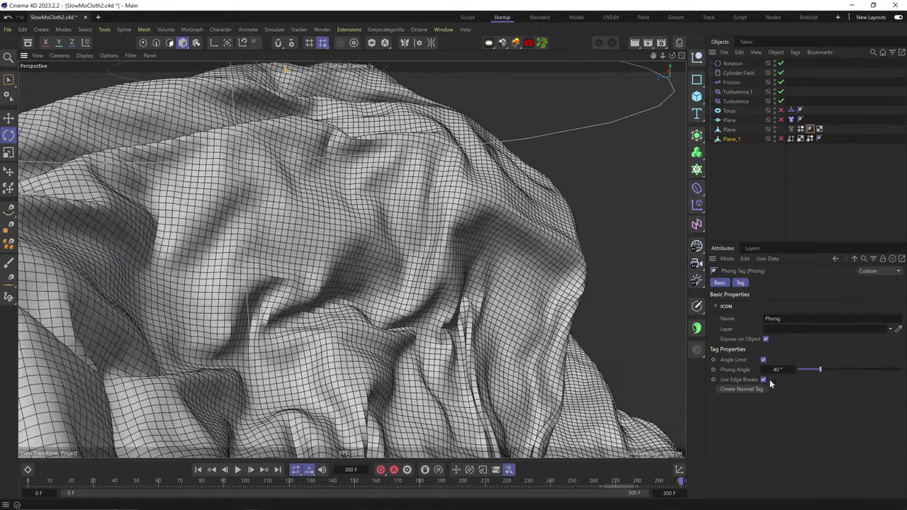
{"action": "left_click", "coordinate": [763, 360]}
- Display the viewport in Gouraud shading without lines, and turn off Normals streaming for the re-enabled Alembic Plane_1
{"action": "mouse_move", "coordinate": [370, 332]}
{"action": "left_mouse_down", "text": "alt"}
{"action": "mouse_move", "coordinate": [397, 291]}
{"action": "mouse_move", "coordinate": [379, 312]}
{"action": "left_mouse_up", "text": "alt"}
{"action": "key", "text": "n"}
{"action": "key", "text": "a"}
{"action": "left_click", "coordinate": [819, 139]}
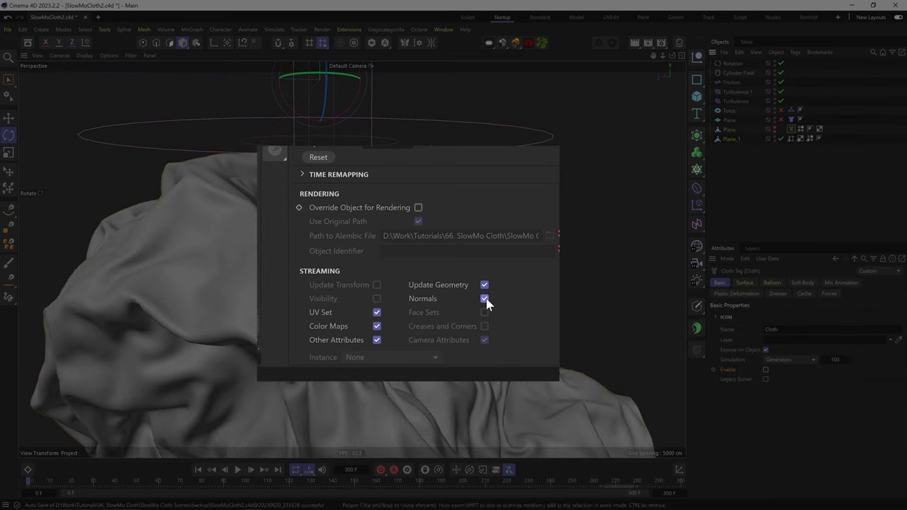
{"action": "left_click", "coordinate": [485, 299]}
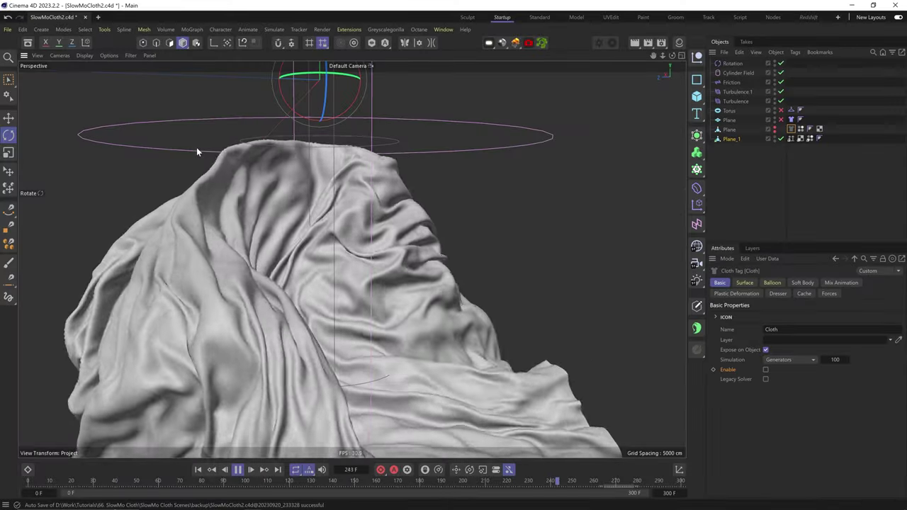
- Stop playback and set the playback speed of the baked Alembic Plane_1 to 10 %
{"action": "key", "text": "F8"}
{"action": "left_click", "coordinate": [731, 139]}
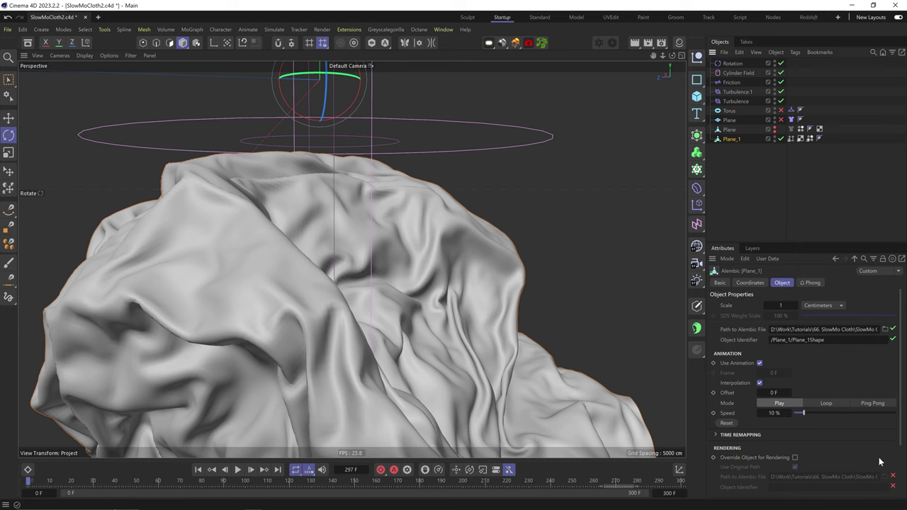
- Play the slowed cloth animation and inspect the folds up close for smooth motion
{"action": "key", "text": "F8"}
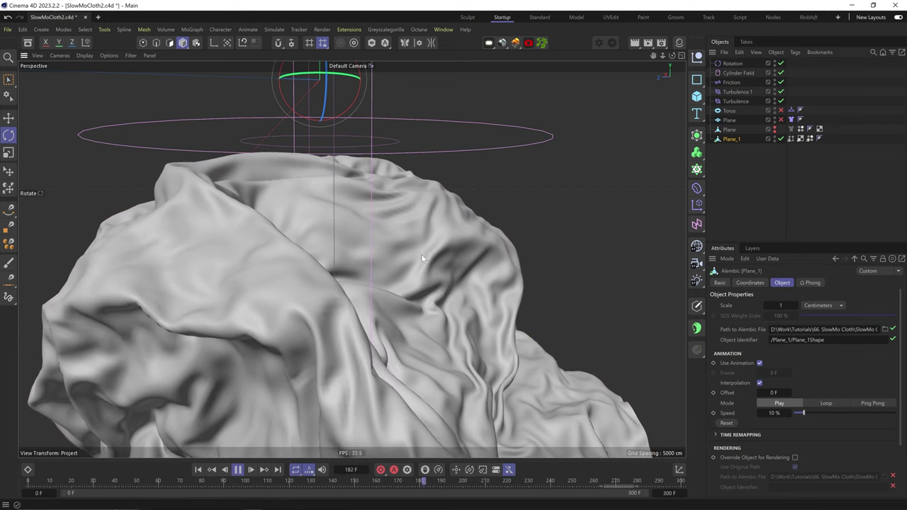
{"action": "key", "text": "F8"}
{"action": "right_click_drag", "start_coordinate": [385, 387], "coordinate": [457, 389], "text": "alt"}
{"action": "middle_click_drag", "start_coordinate": [458, 389], "coordinate": [319, 292], "text": "alt"}
{"action": "left_click_drag", "start_coordinate": [319, 291], "coordinate": [492, 310], "text": "alt"}
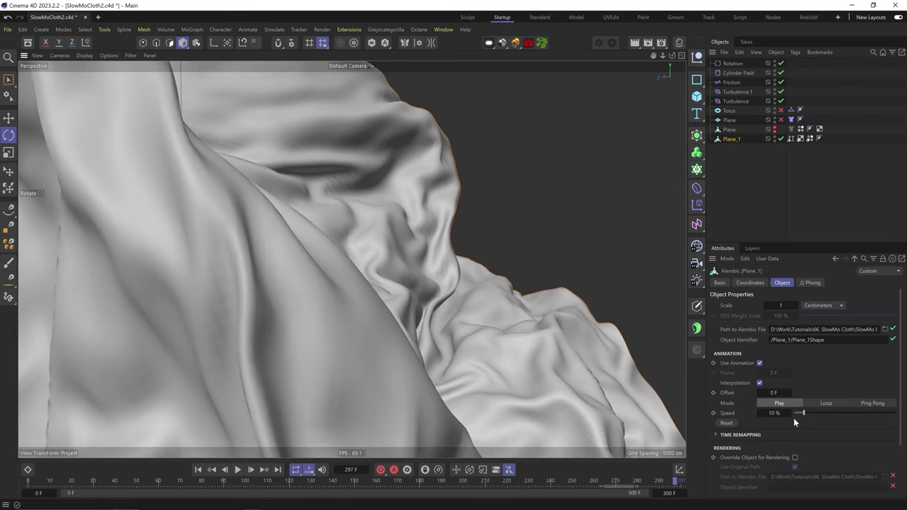
{"action": "key", "text": "F8"}
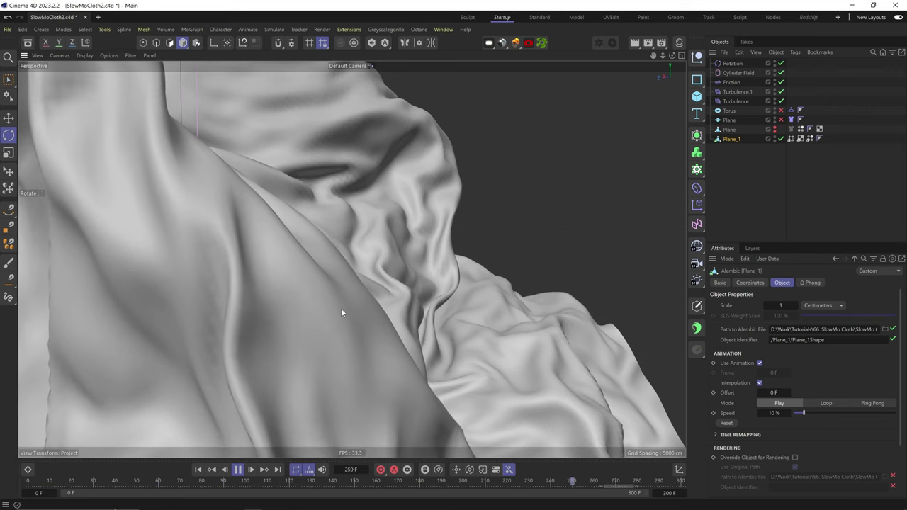
{"action": "key", "text": "F8"}
- Set the Alembic Plane_1 animation offset to -385 F and check the playback from other angles
{"action": "left_click_drag", "start_coordinate": [779, 391], "coordinate": [599, 391]}
{"action": "right_click_drag", "start_coordinate": [554, 222], "coordinate": [438, 256], "text": "alt"}
{"action": "right_click_drag", "start_coordinate": [291, 209], "coordinate": [441, 226], "text": "alt"}
{"action": "key", "text": "F8"}
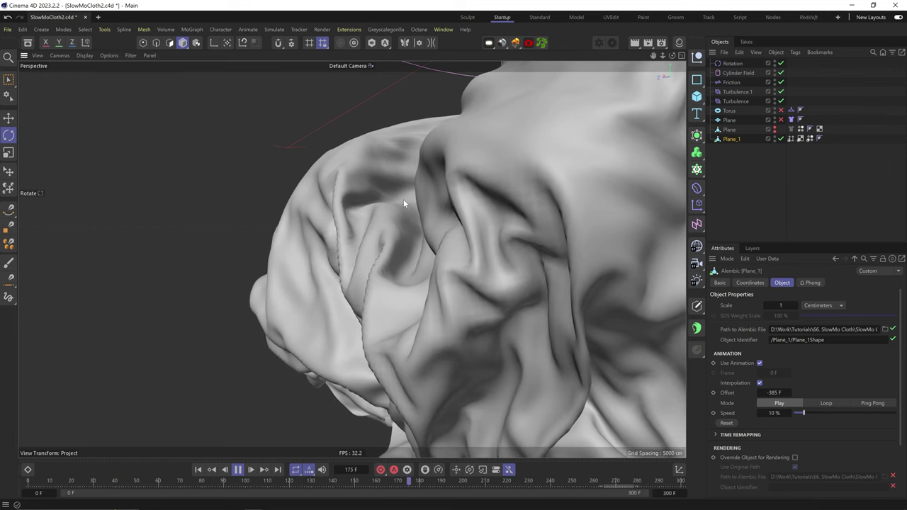
{"action": "key", "text": "F8"}
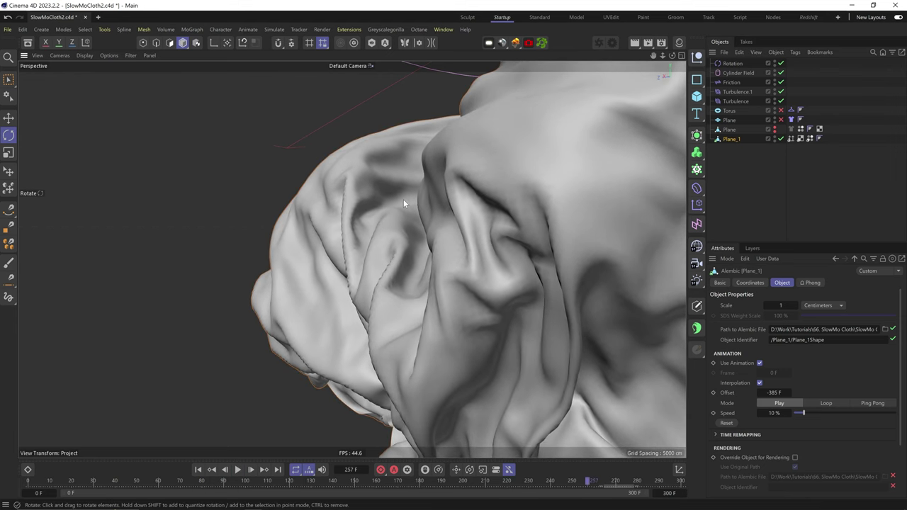
{"action": "left_click_drag", "start_coordinate": [404, 202], "coordinate": [421, 245]}
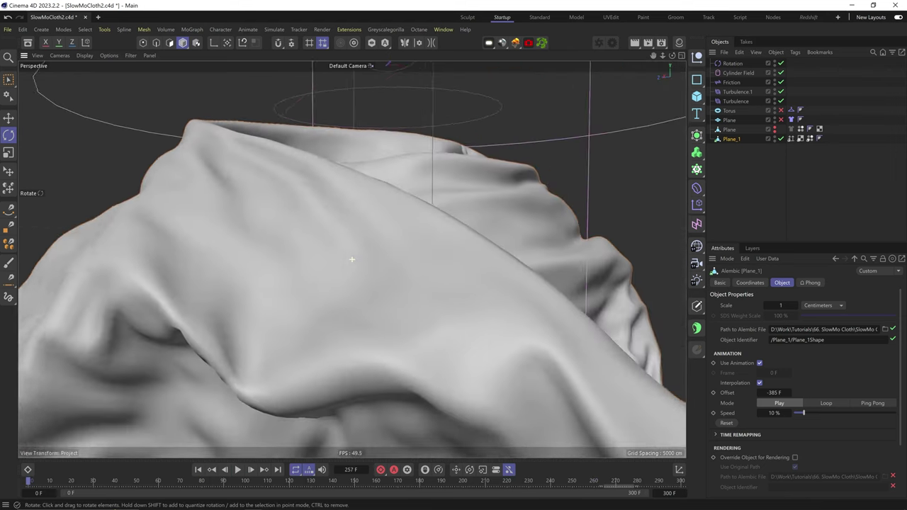
- Set the render output resolution to 1080 × 1080 pixels
{"action": "left_click", "coordinate": [661, 42]}
{"action": "left_click", "coordinate": [641, 73]}
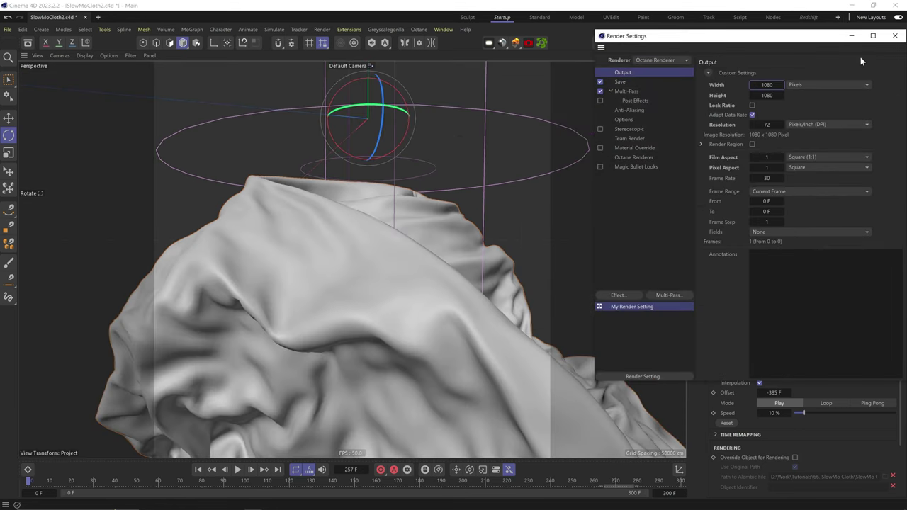
{"action": "left_click", "coordinate": [895, 35]}
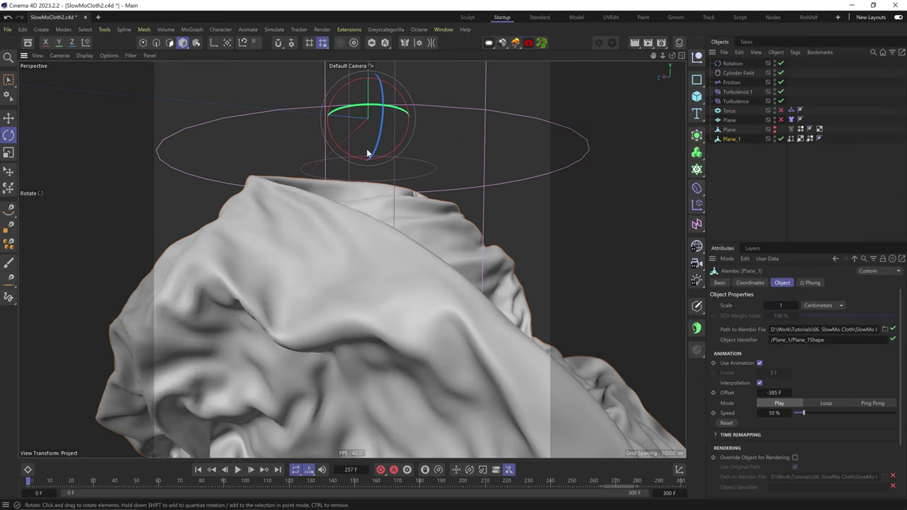
- Start an Octane Live Viewer render and add an Octane sky with an HDRI link tag
{"action": "left_click", "coordinate": [600, 42]}
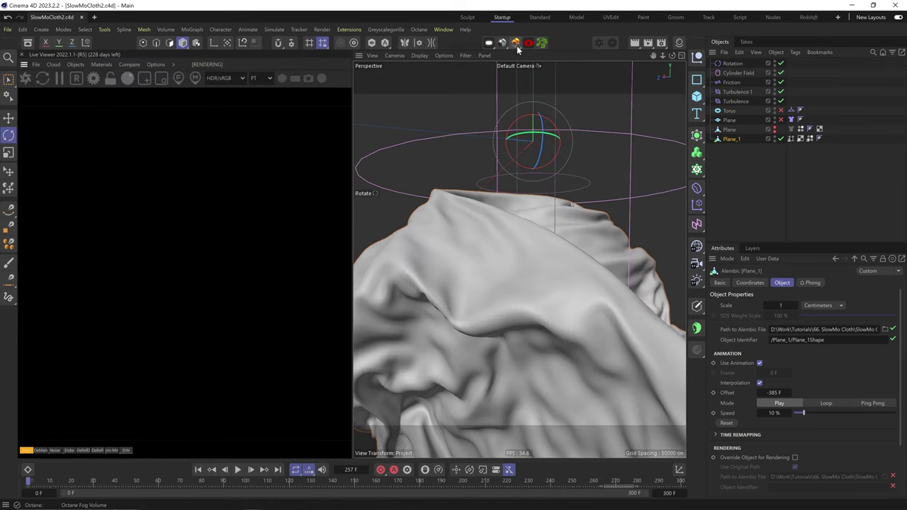
{"action": "left_click", "coordinate": [75, 64]}
{"action": "left_click", "coordinate": [92, 107]}
{"action": "left_click", "coordinate": [743, 282]}
{"action": "right_click", "coordinate": [729, 65]}
{"action": "mouse_move", "coordinate": [747, 111]}
{"action": "left_click", "coordinate": [712, 124]}
- Load the aerodynamics workshop 8k HDRI from the Plus Library's User HDRIs into the Octane sky
{"action": "left_click", "coordinate": [801, 63]}
{"action": "double_click", "coordinate": [791, 63]}
{"action": "left_click", "coordinate": [685, 307]}
{"action": "left_click_drag", "start_coordinate": [782, 284], "coordinate": [722, 214]}
{"action": "scroll", "coordinate": [731, 348], "scroll_direction": "up", "scroll_amount": 2}
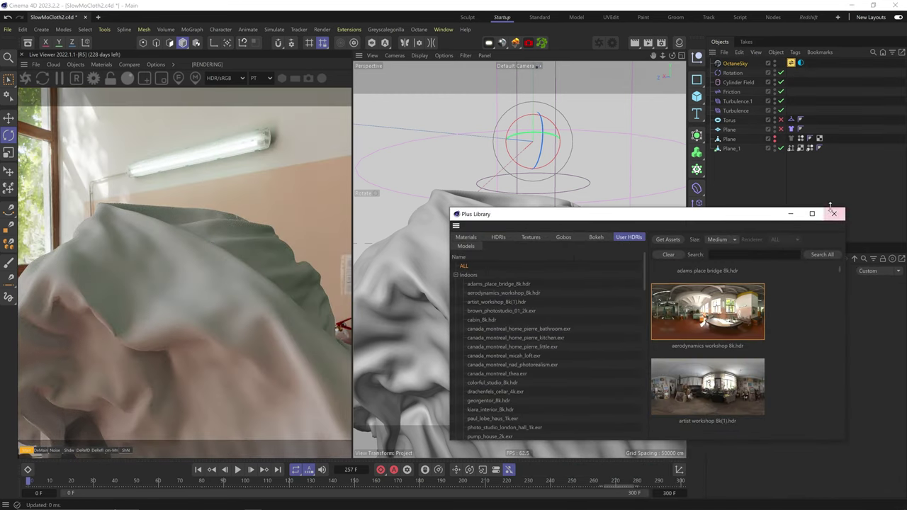
{"action": "left_click", "coordinate": [834, 213]}
- Rotate the sky's HDRI to a RotX of about -0.36 and frame the cloth's folds closely
{"action": "left_click", "coordinate": [800, 63]}
{"action": "left_click_drag", "start_coordinate": [843, 375], "coordinate": [821, 377]}
{"action": "middle_click_drag", "start_coordinate": [653, 397], "coordinate": [574, 352], "text": "alt"}
{"action": "scroll", "coordinate": [573, 353], "scroll_direction": "up", "scroll_amount": 2}
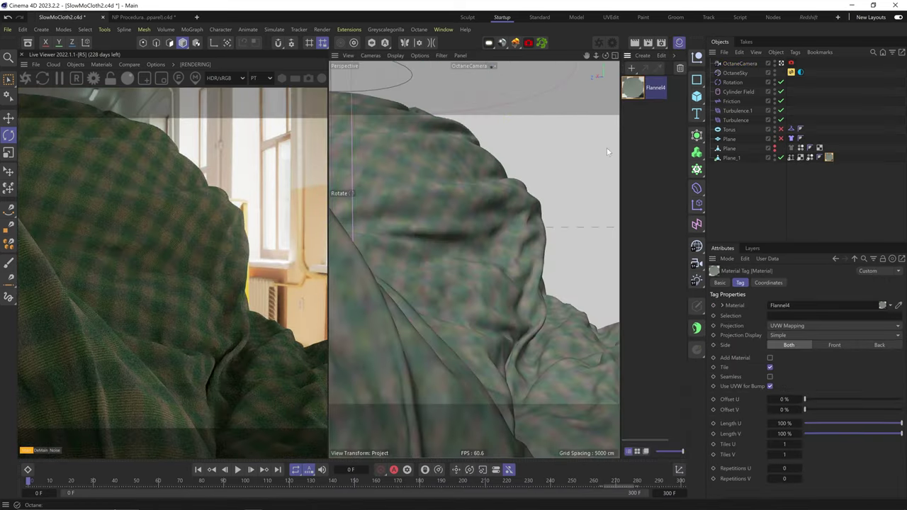
- Add an Octane area light and adjust its placement around the cloth in a four-view layout
{"action": "left_click", "coordinate": [488, 42]}
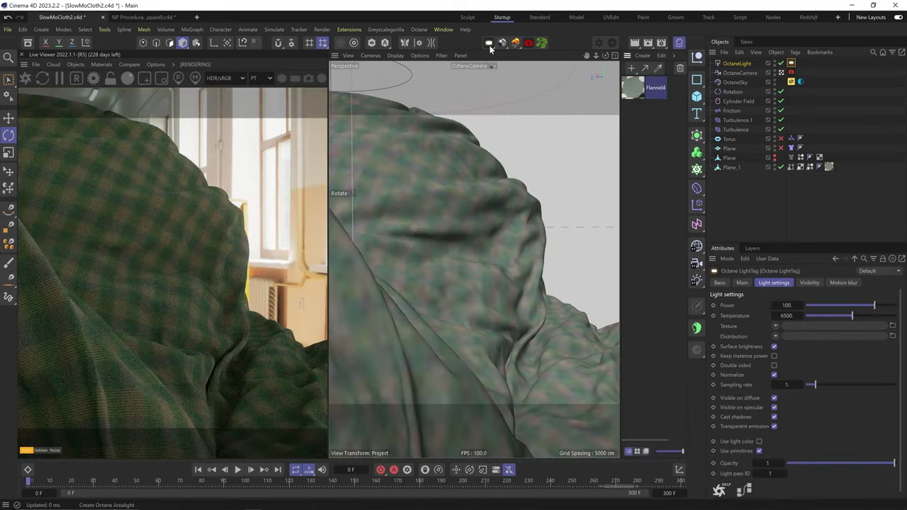
{"action": "left_click", "coordinate": [615, 55]}
{"action": "key", "text": "e"}
{"action": "key", "text": "r"}
{"action": "left_click_drag", "start_coordinate": [558, 151], "coordinate": [594, 173]}
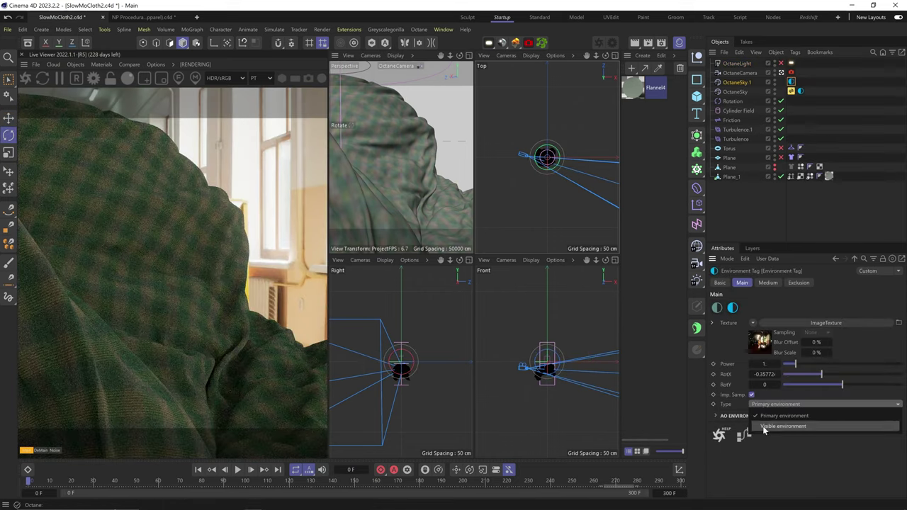
- Set the duplicated Octane sky's type to Visible environment and replace its image texture with a plain grey background
{"action": "left_click", "coordinate": [851, 418]}
{"action": "left_click", "coordinate": [844, 227]}
{"action": "left_click", "coordinate": [753, 305]}
{"action": "left_click", "coordinate": [660, 364]}
- Enable the Octane light, aim it at the cloth from the side, adjust its power, and use a Disc area shape
{"action": "left_click", "coordinate": [737, 63]}
{"action": "left_click", "coordinate": [781, 64]}
{"action": "key", "text": "e"}
{"action": "key", "text": "r"}
{"action": "left_click_drag", "start_coordinate": [588, 184], "coordinate": [558, 193]}
{"action": "left_click", "coordinate": [792, 64]}
{"action": "left_click_drag", "start_coordinate": [862, 305], "coordinate": [868, 306]}
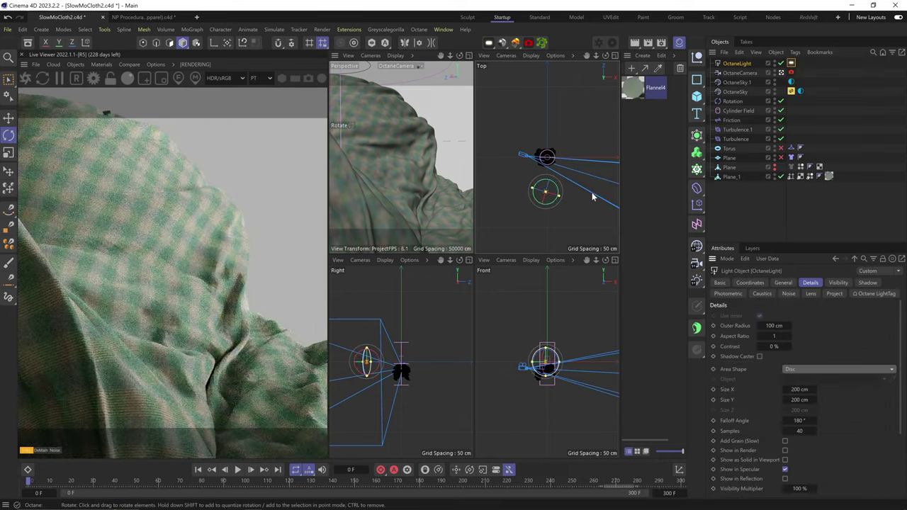
- Set the Flannel4 material tag's Length U and V to 300 %, and give Plane_1 an Octane Object tag with subdivision level 1
{"action": "left_click", "coordinate": [829, 176]}
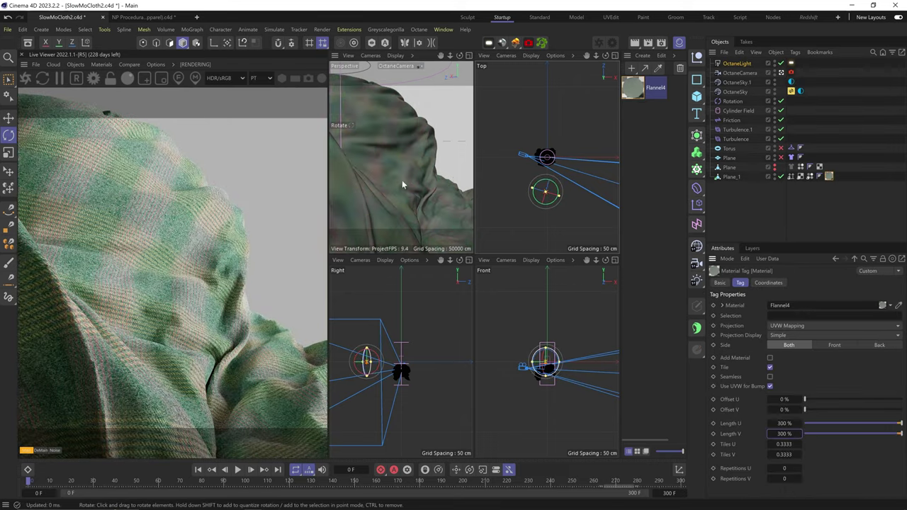
{"action": "right_click", "coordinate": [725, 177]}
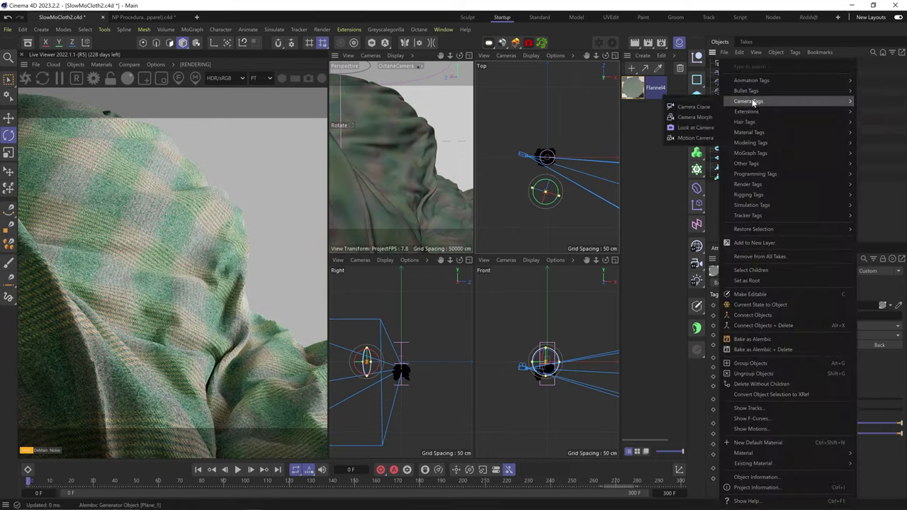
{"action": "mouse_move", "coordinate": [753, 110]}
{"action": "mouse_move", "coordinate": [692, 114]}
{"action": "left_click", "coordinate": [750, 150]}
{"action": "left_click", "coordinate": [735, 294]}
{"action": "left_click", "coordinate": [790, 316]}
{"action": "type", "text": "1"}
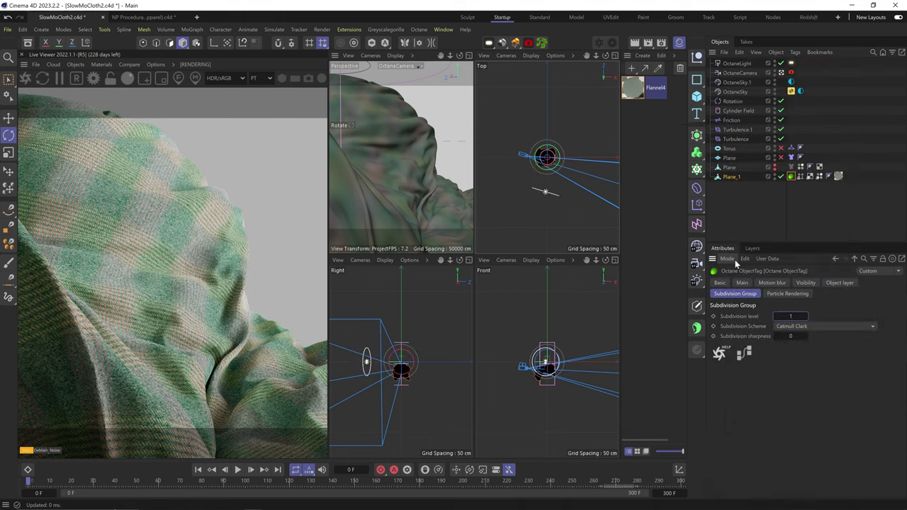
{"action": "scroll", "coordinate": [411, 201], "scroll_direction": "down", "scroll_amount": 5}
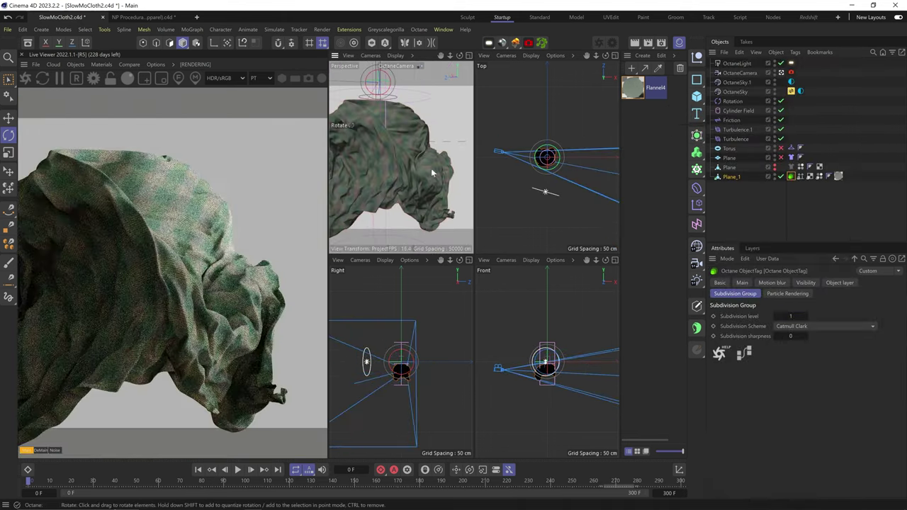